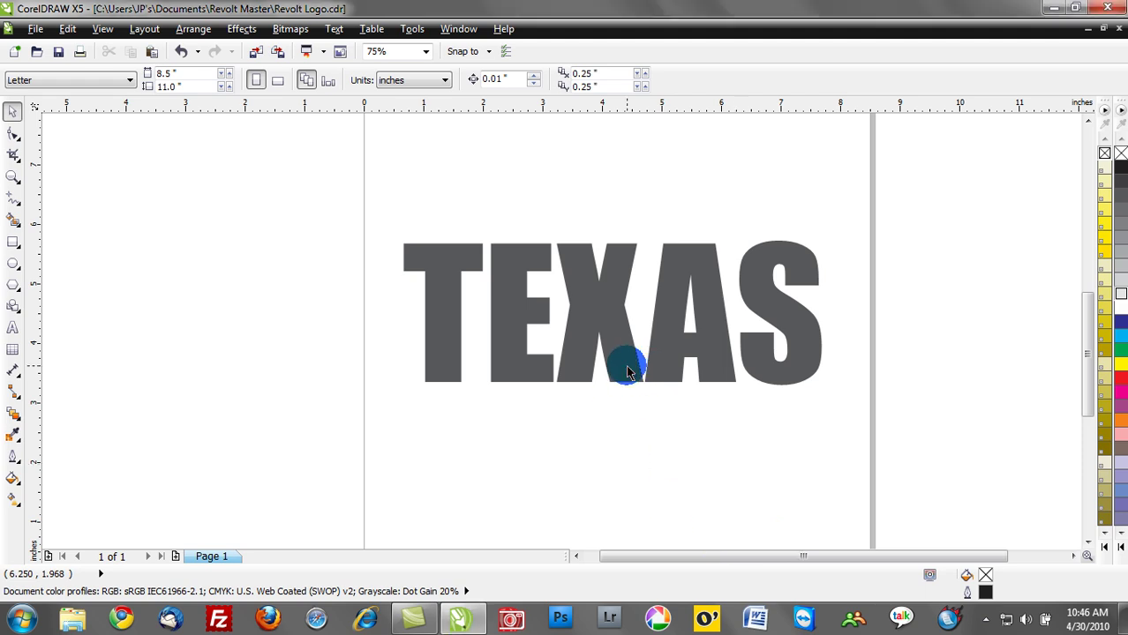
Step: Drop a duplicate of the gray Impact TEXAS text directly below the original
click(607, 344)
drag(607, 344, 616, 480)
click(397, 267)
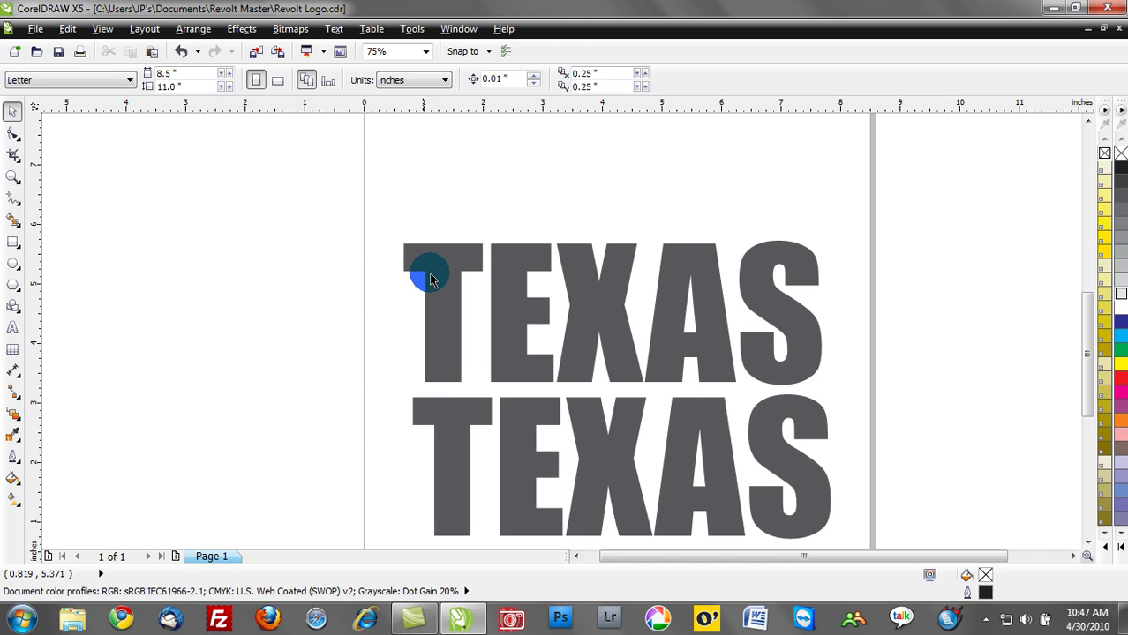
Step: Give the upper TEXAS a thick 8 pt red outline, then shift the lower copy slightly left
click(433, 287)
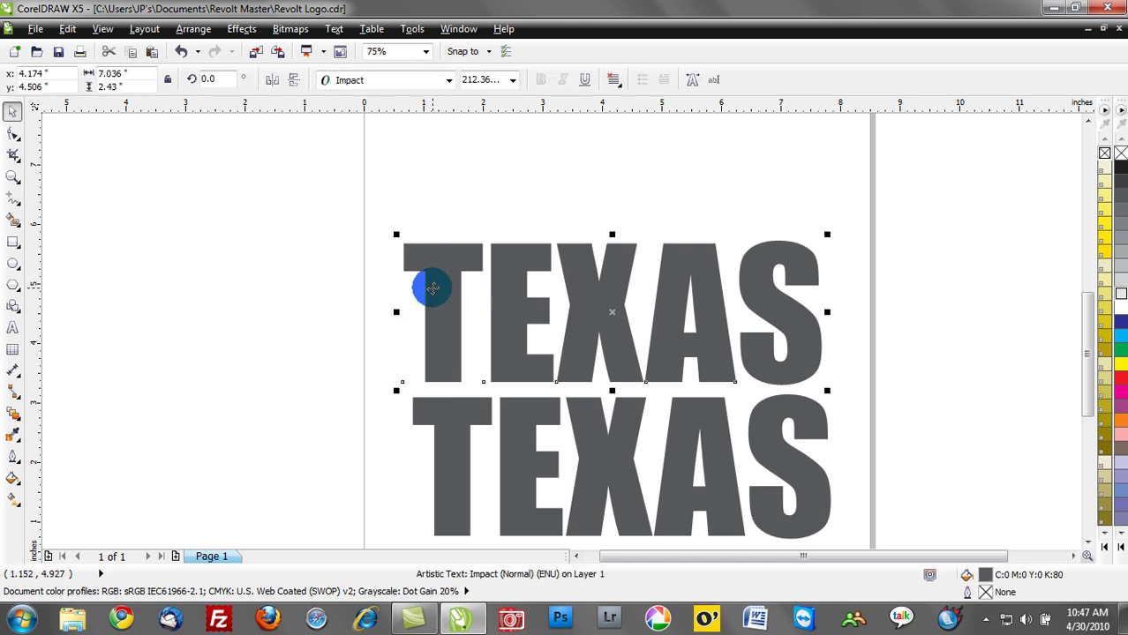
scroll(433, 288, up, 1)
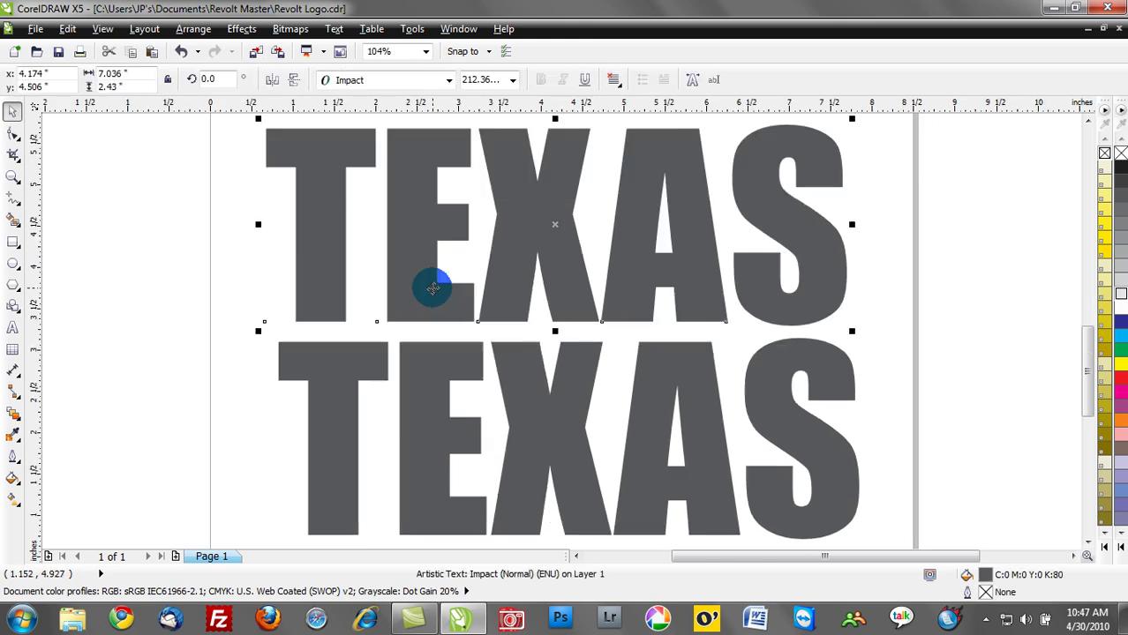
click(13, 460)
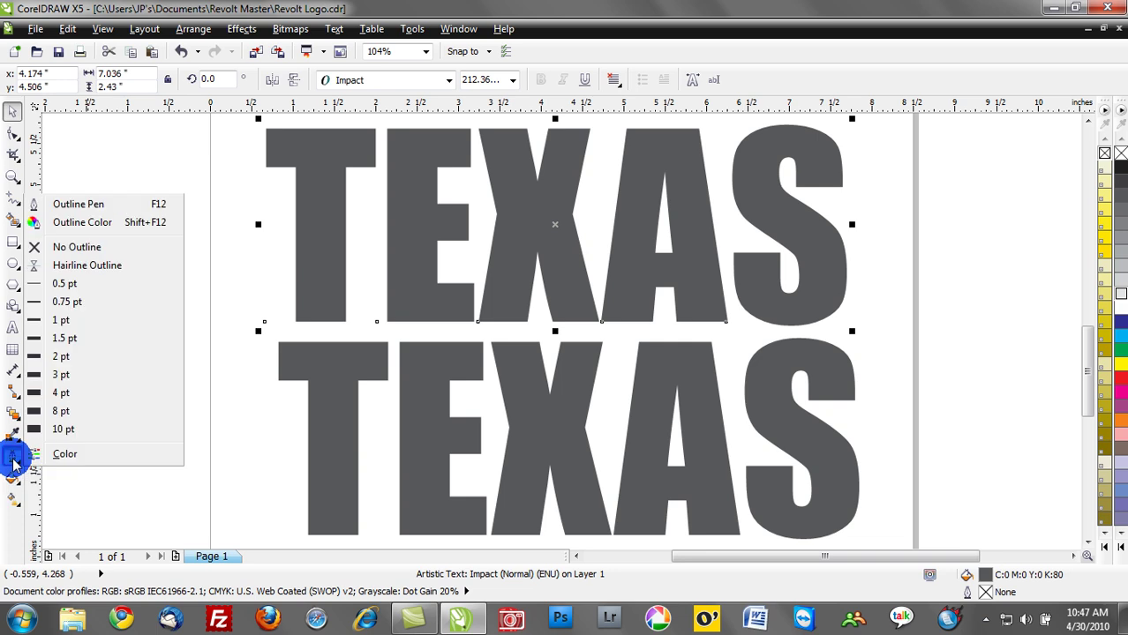
click(13, 454)
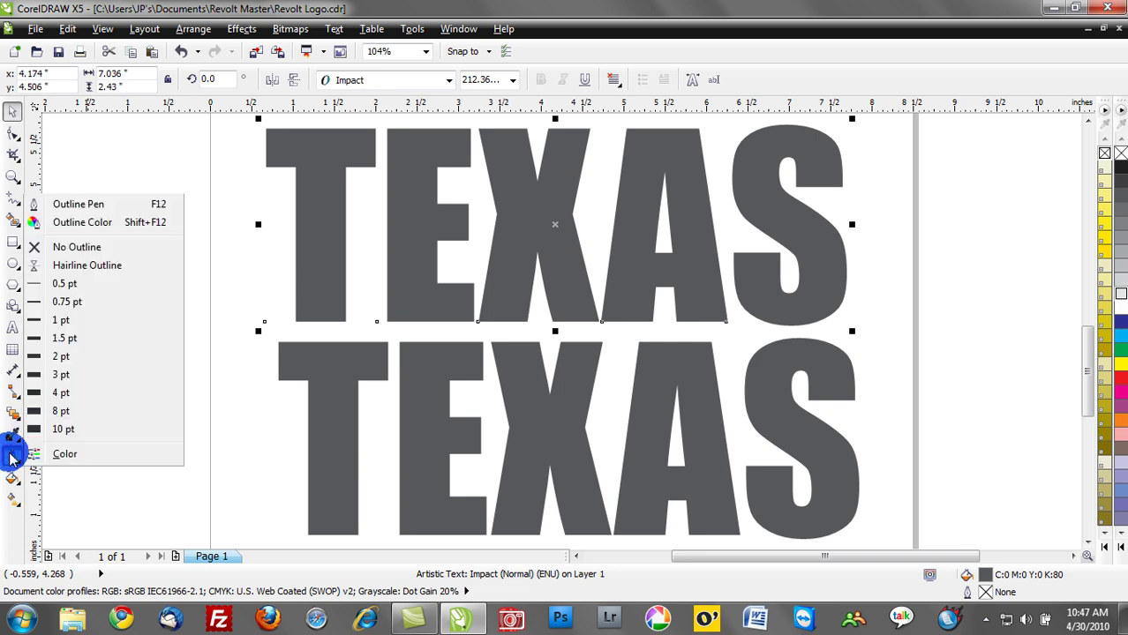
click(60, 410)
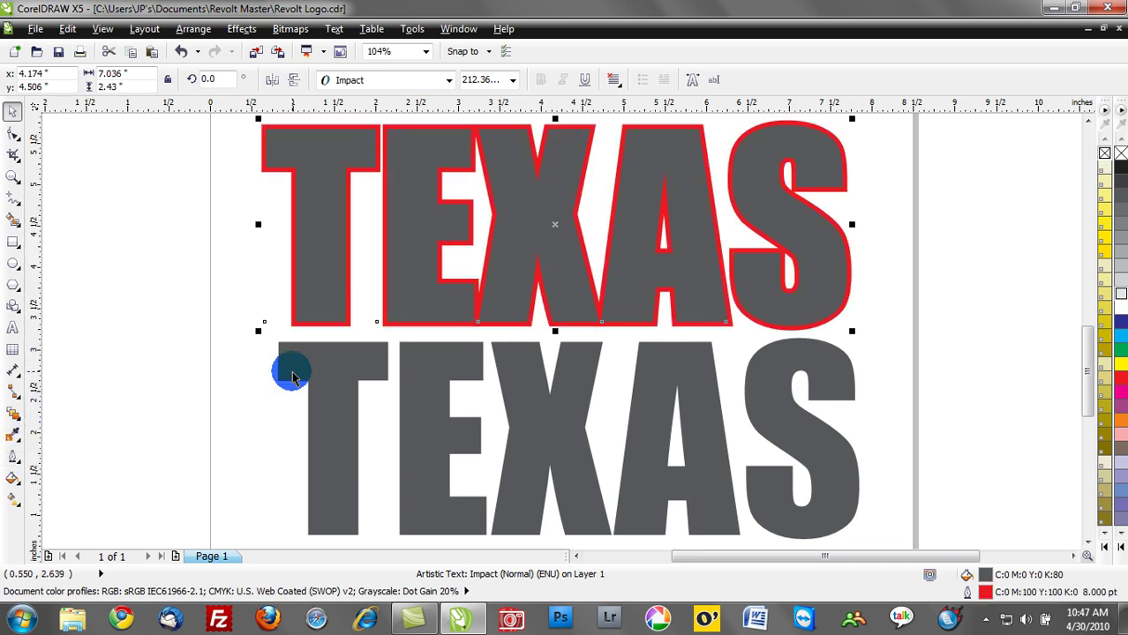
mouse_move(643, 427)
mouse_down()
mouse_move(629, 426)
mouse_move(638, 422)
mouse_up()
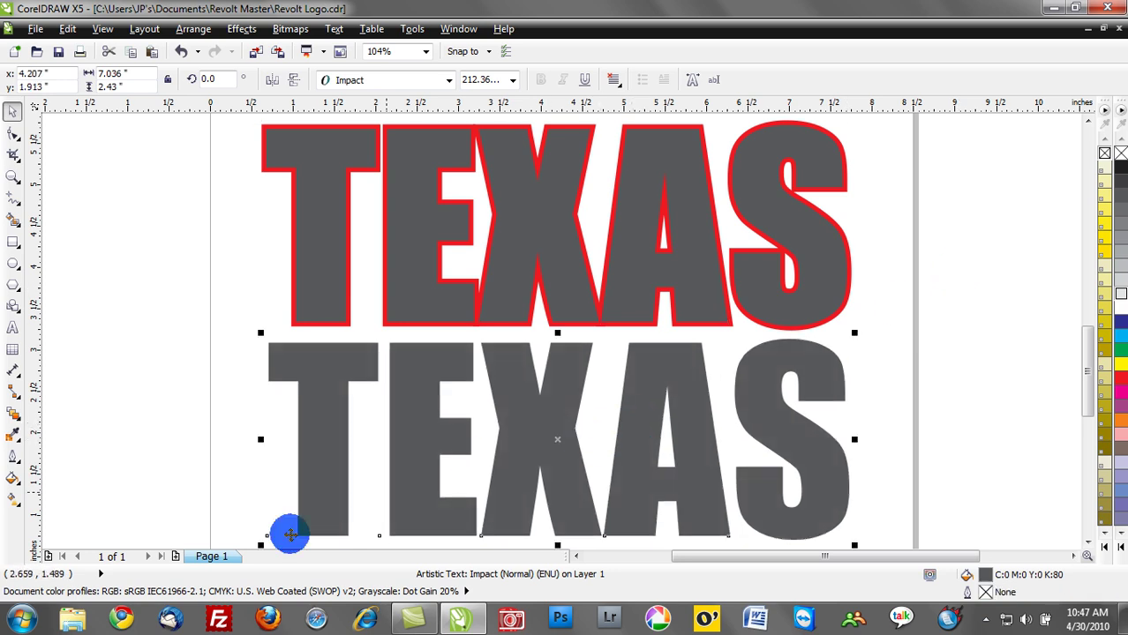
Step: Activate the Contour tool from the interactive tools flyout, showing 1 step at 0.079 inch
click(19, 422)
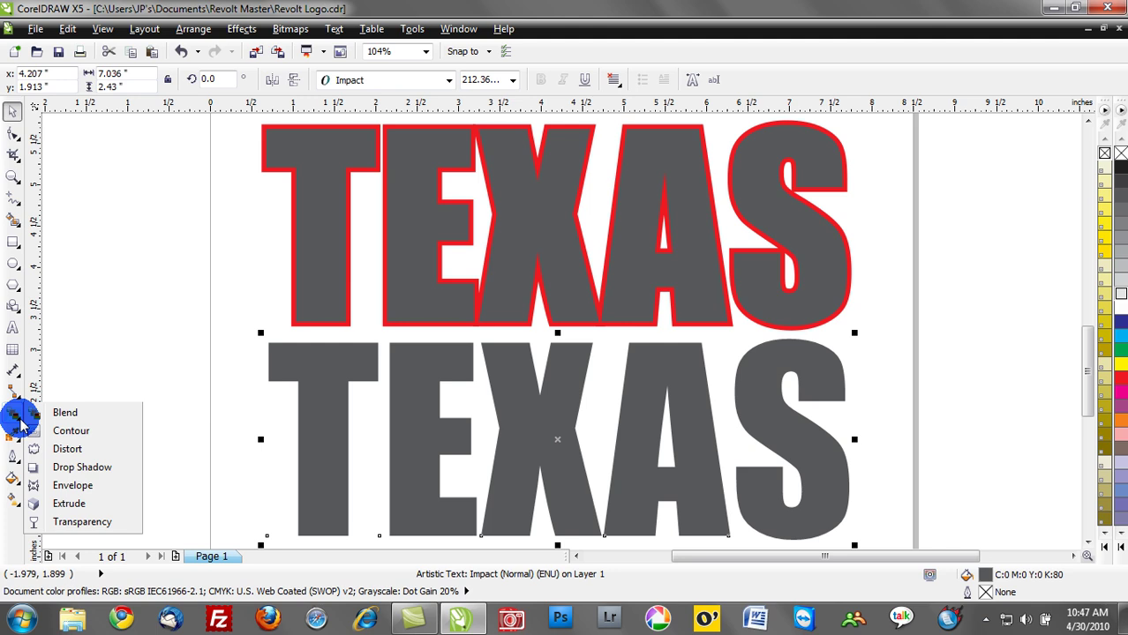
click(12, 395)
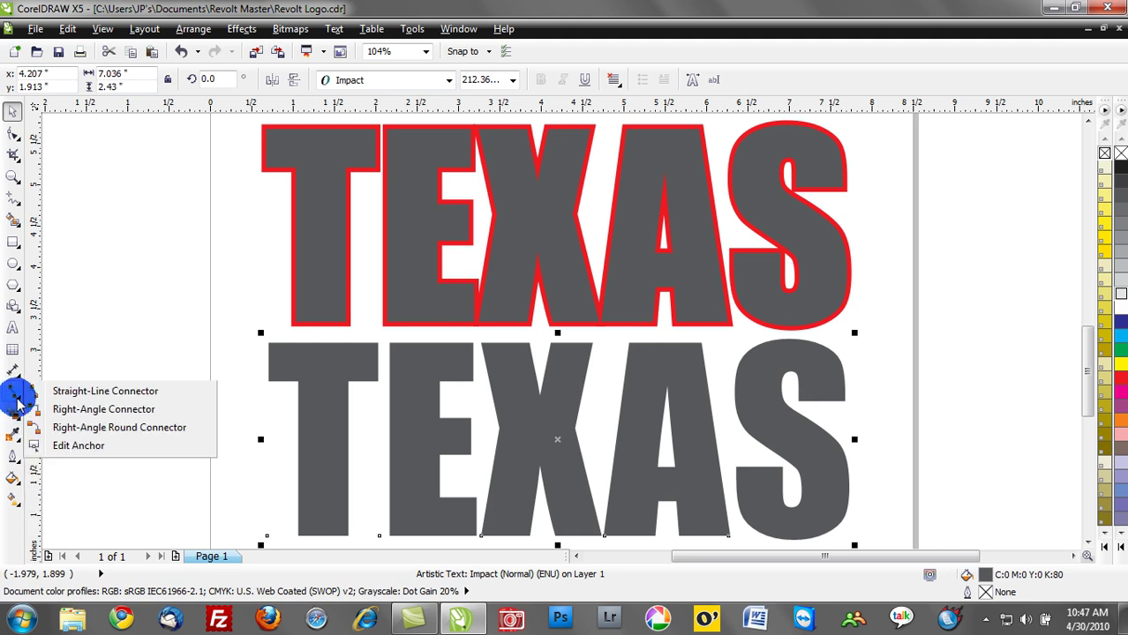
click(15, 413)
click(70, 433)
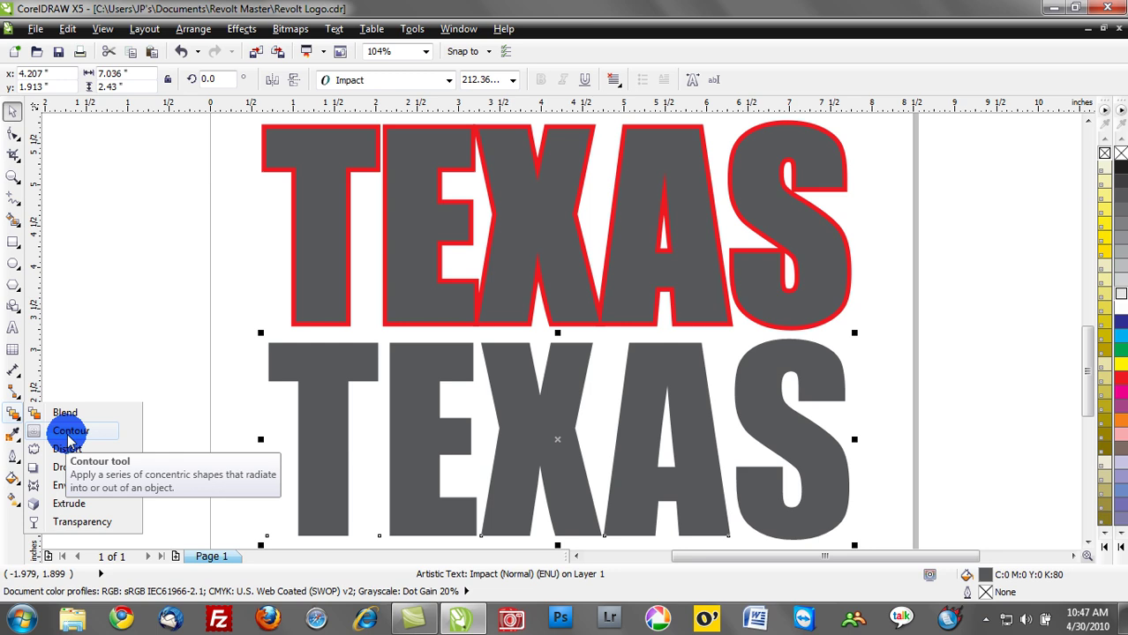
click(70, 432)
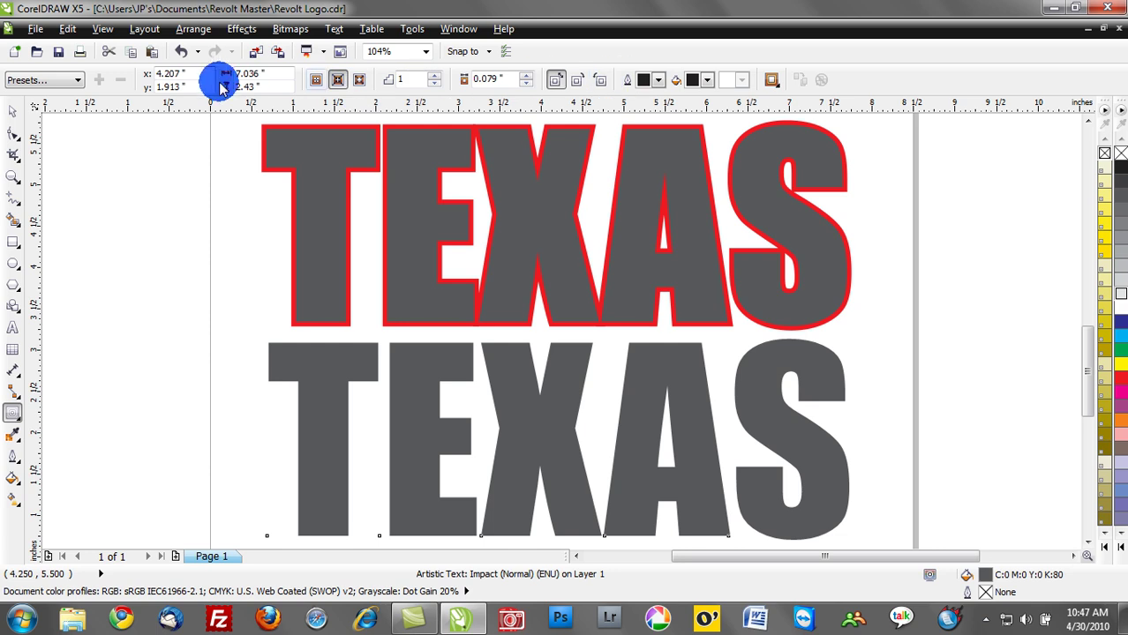
Step: Apply a single-step outside contour at 0.079 inch to the lower TEXAS
click(79, 82)
click(79, 81)
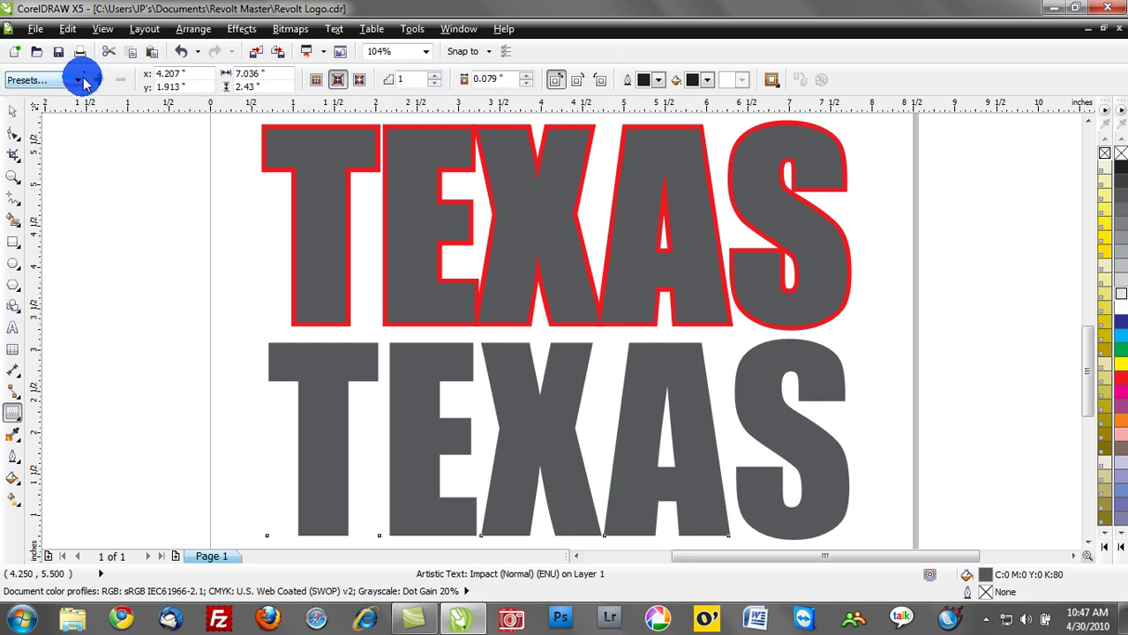
click(310, 81)
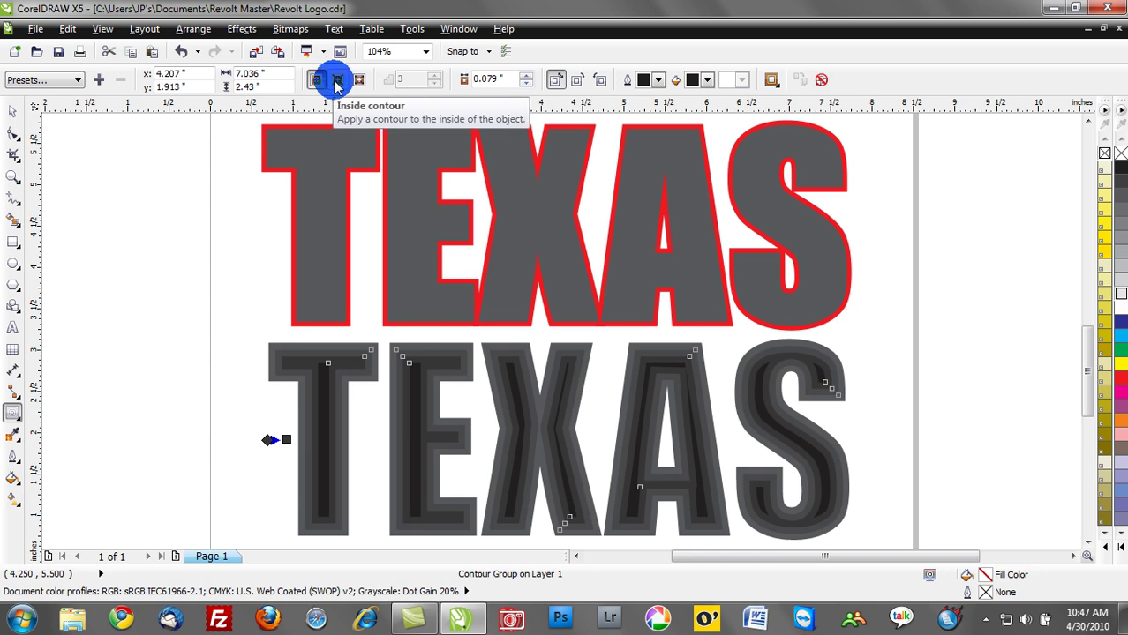
click(360, 80)
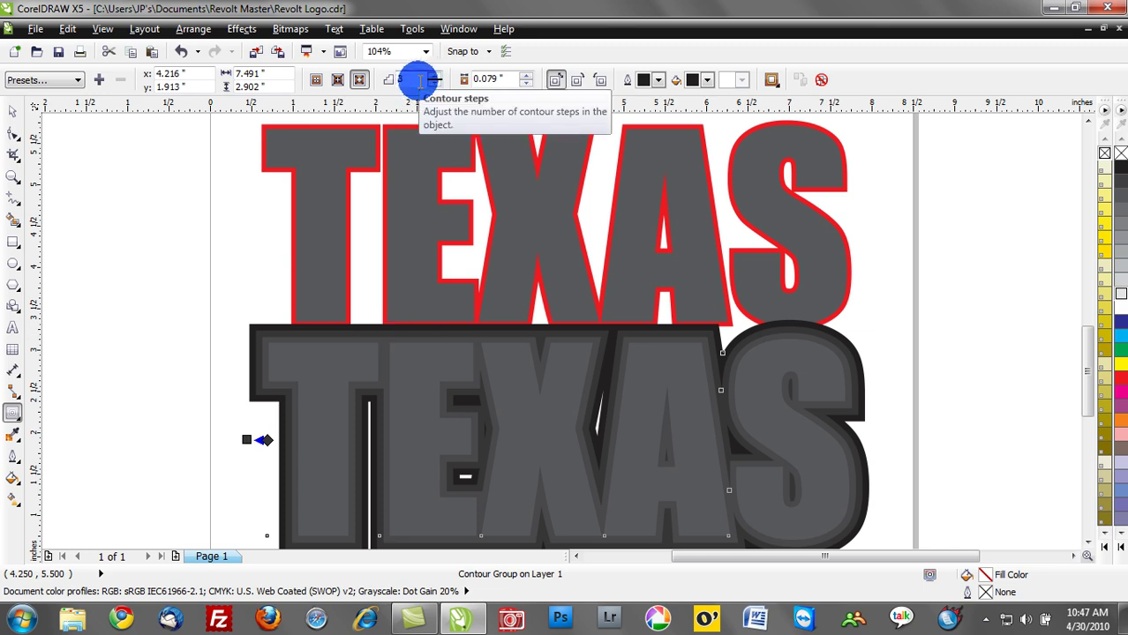
drag(420, 81, 383, 82)
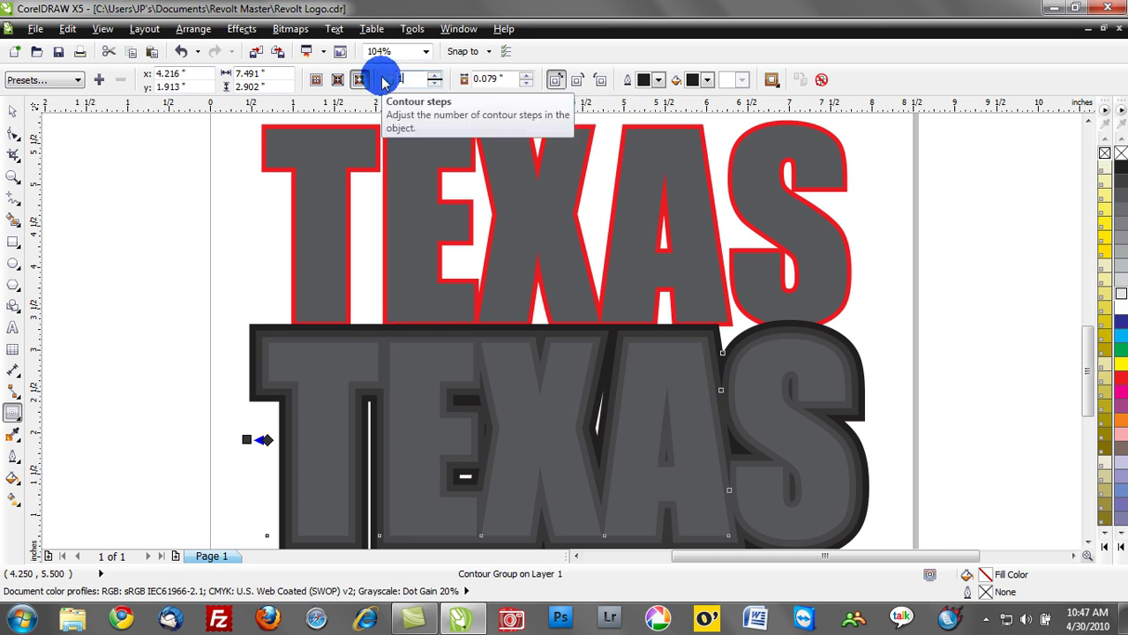
text(1)
key(Return)
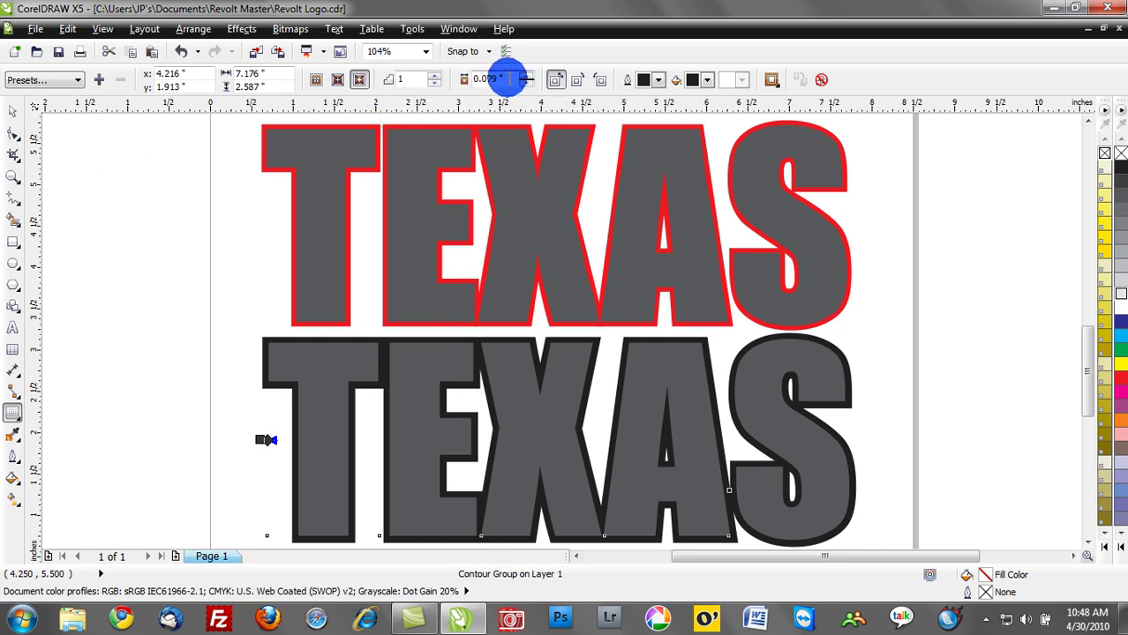
Step: Widen the lower TEXAS contour offset to 0.269 inch and fill the contour red
click(526, 76)
click(526, 77)
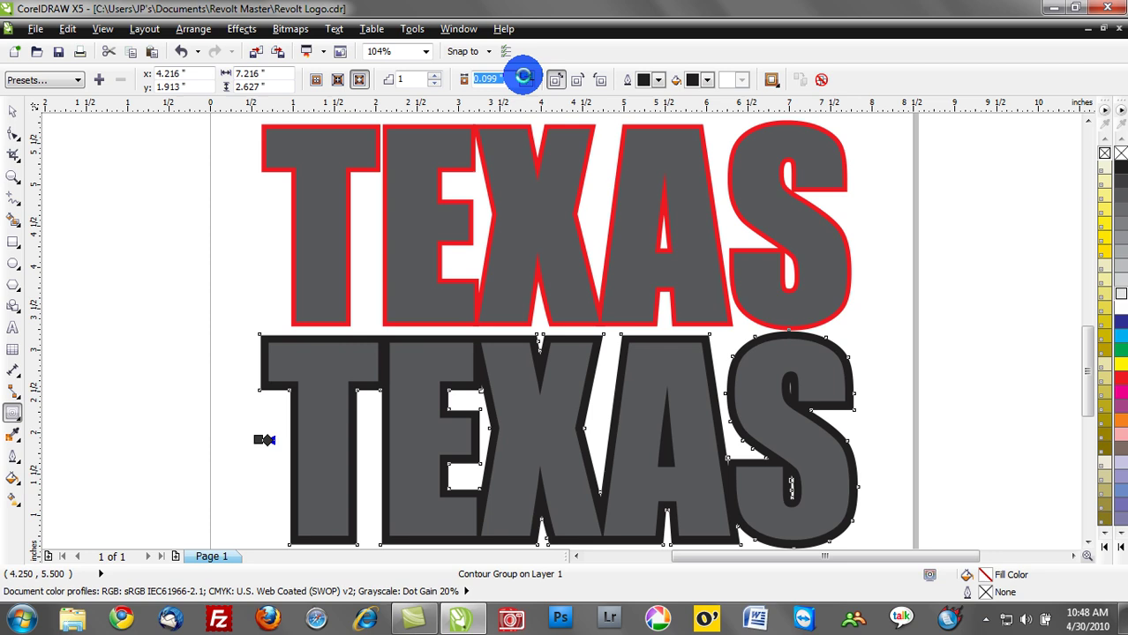
click(526, 77)
click(526, 76)
click(526, 77)
click(526, 77)
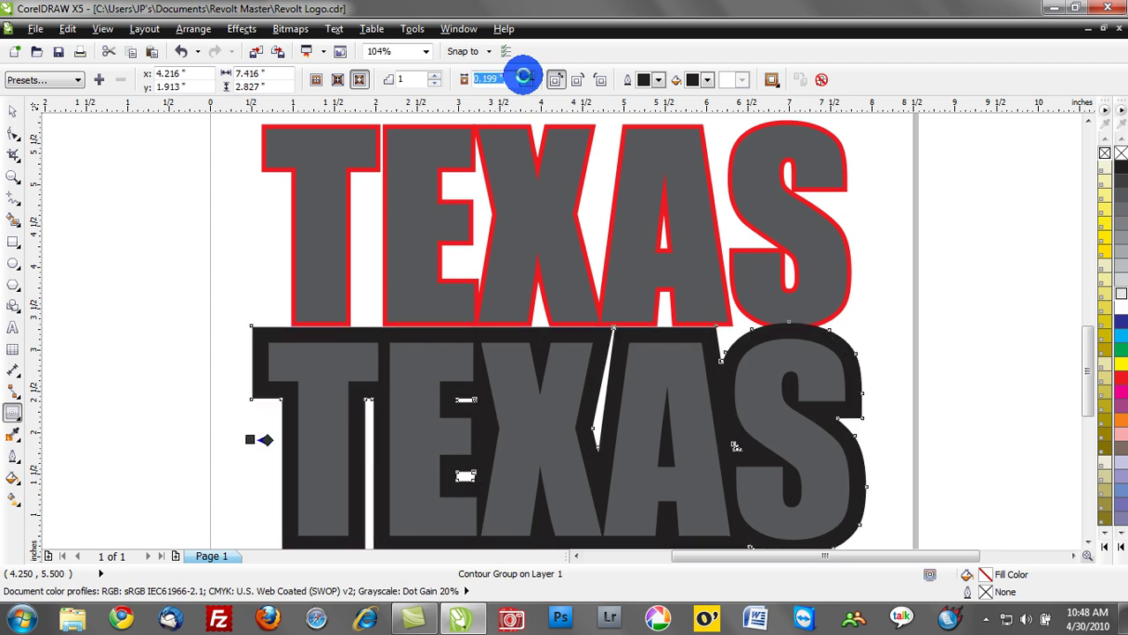
click(526, 77)
click(526, 77)
click(526, 77)
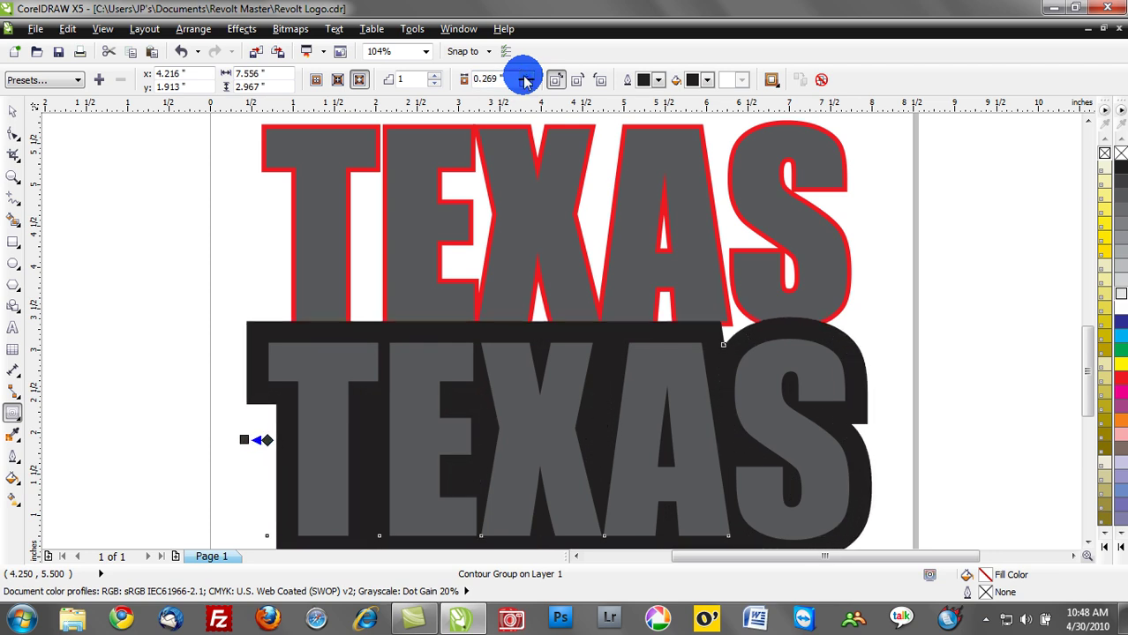
click(707, 81)
click(695, 140)
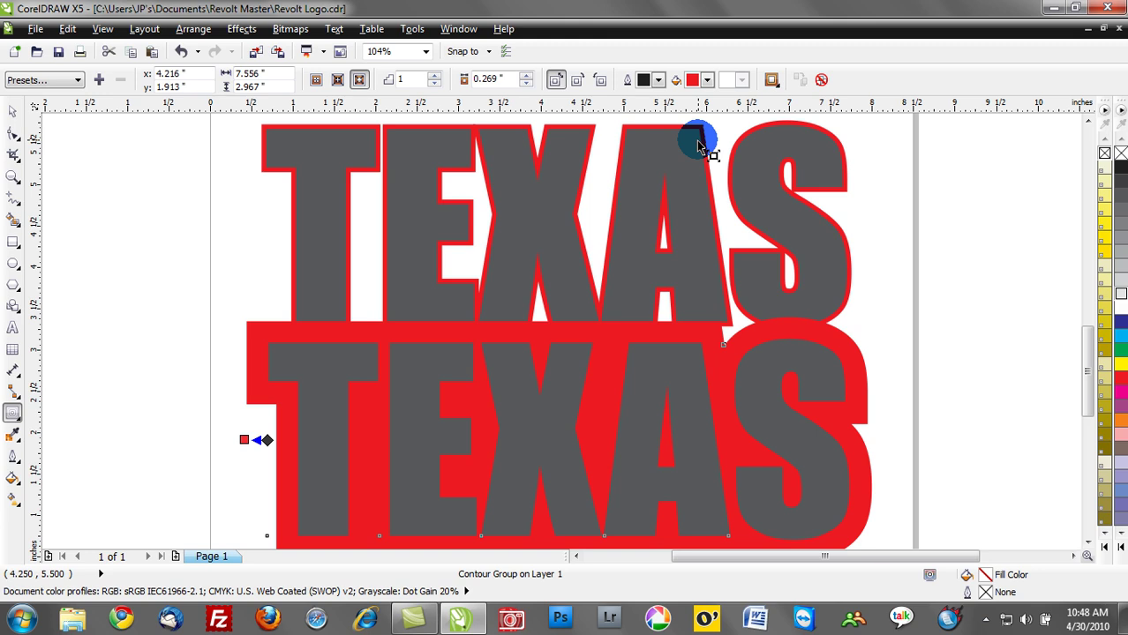
Step: Move the red-contoured lower TEXAS up, just beneath the upper TEXAS
click(20, 114)
scroll(408, 355, down, 3)
drag(408, 354, 401, 394)
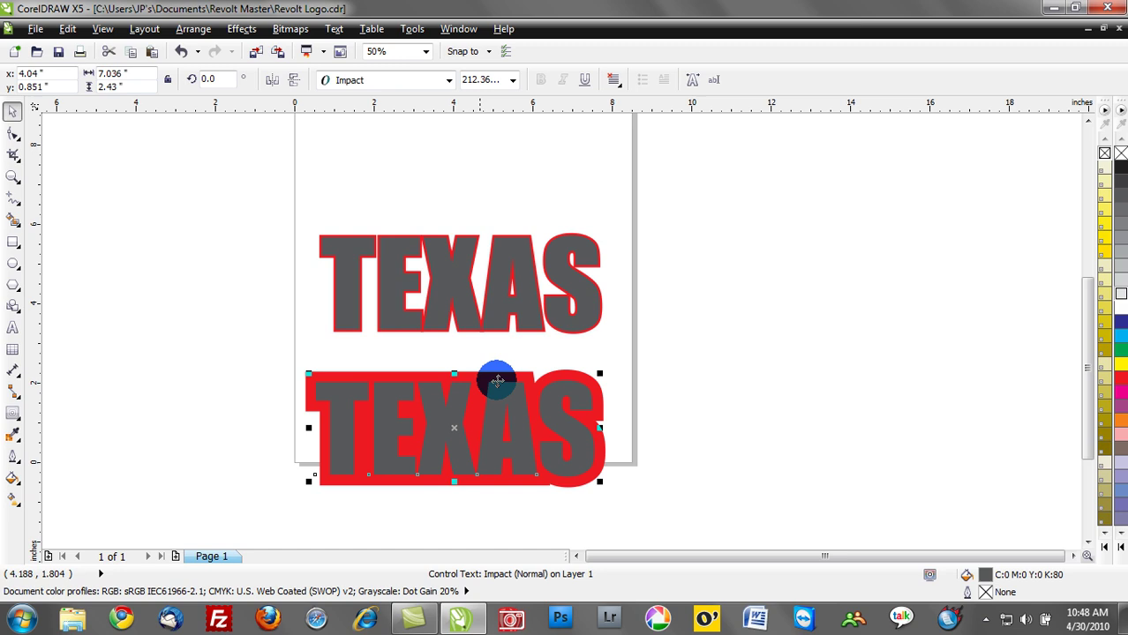
drag(497, 380, 500, 353)
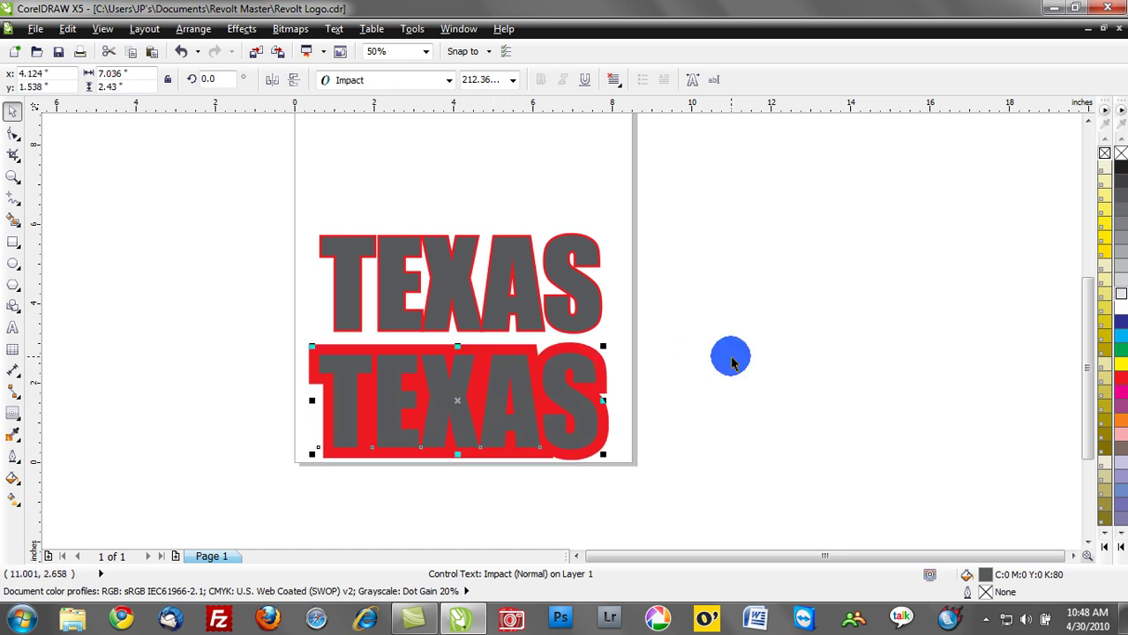
click(730, 362)
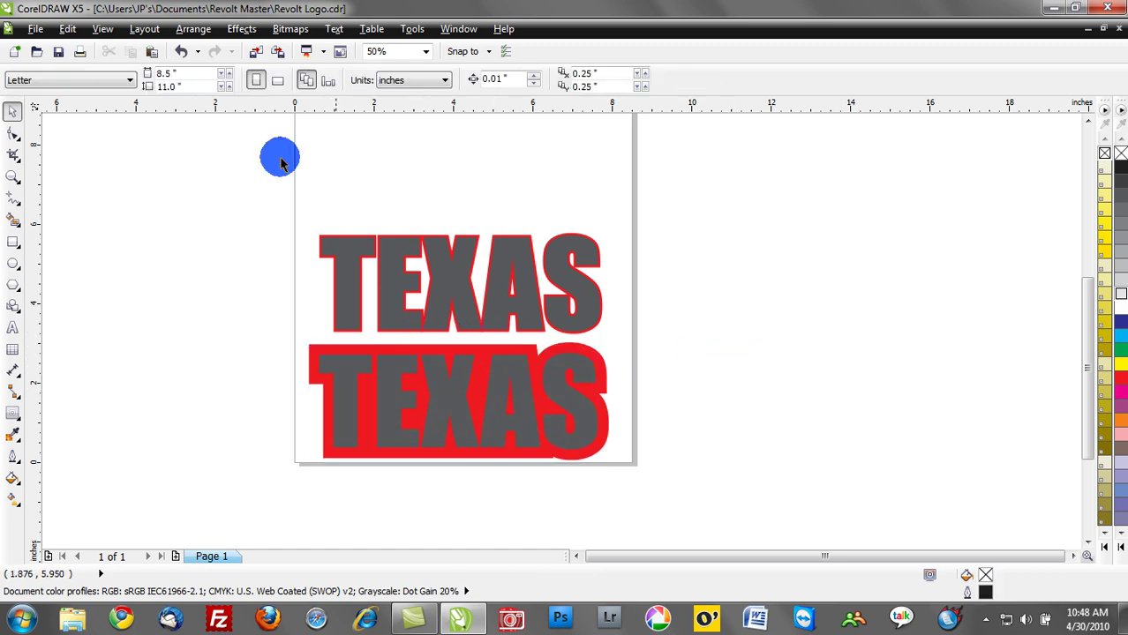
Step: Inspect both TEXAS outlines in Wireframe view, then return to Enhanced view
click(104, 28)
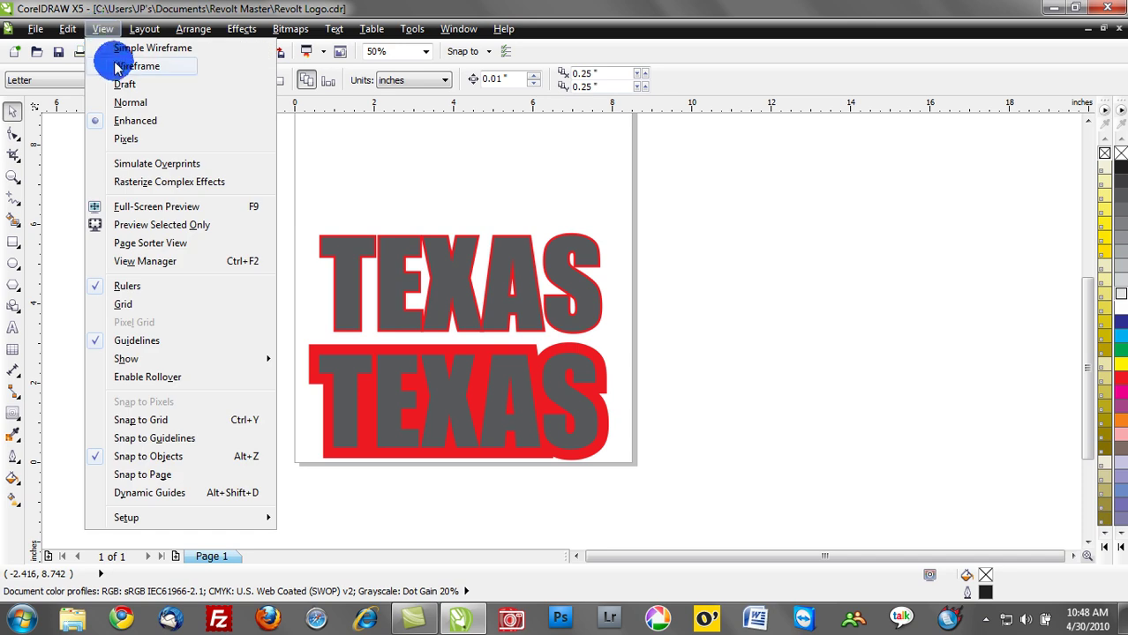
click(136, 66)
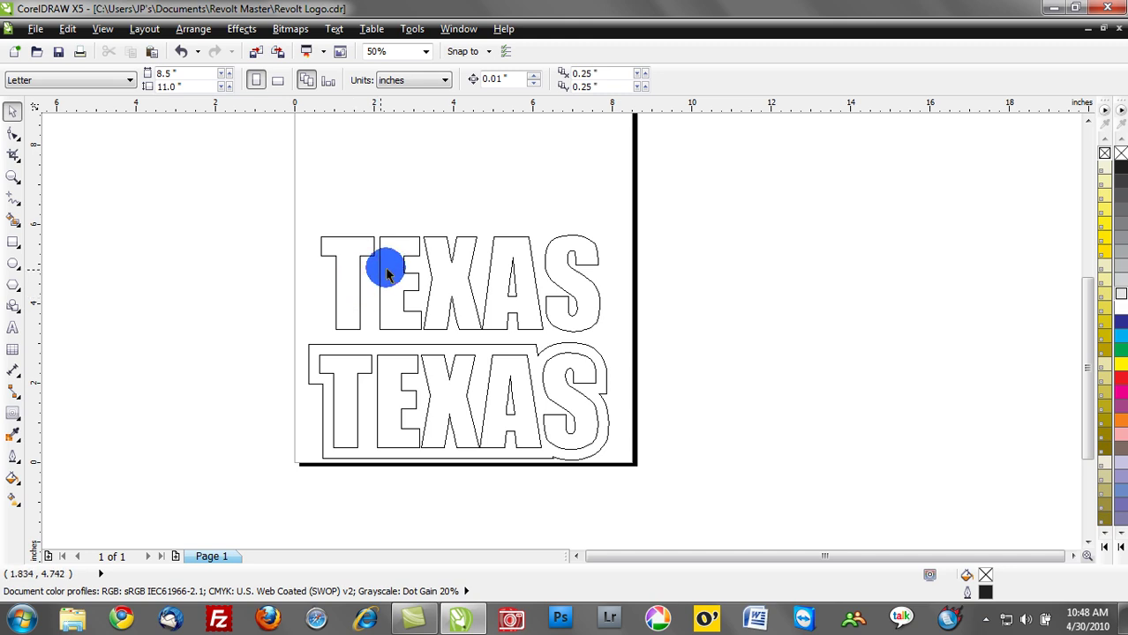
scroll(390, 278, up, 2)
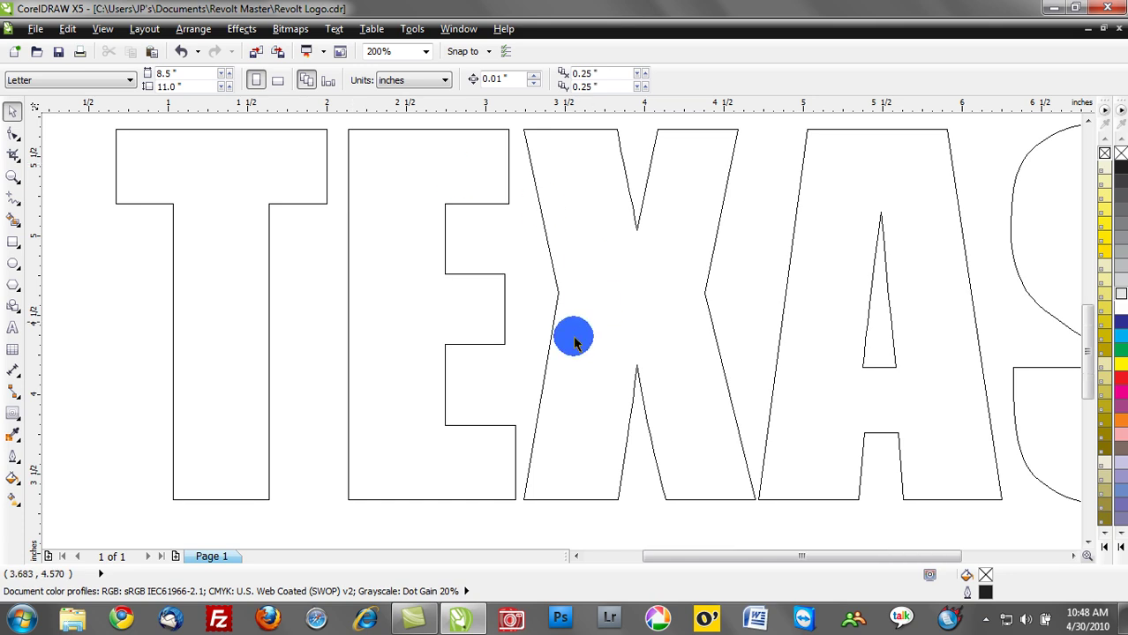
scroll(528, 450, down, 2)
scroll(547, 494, up, 1)
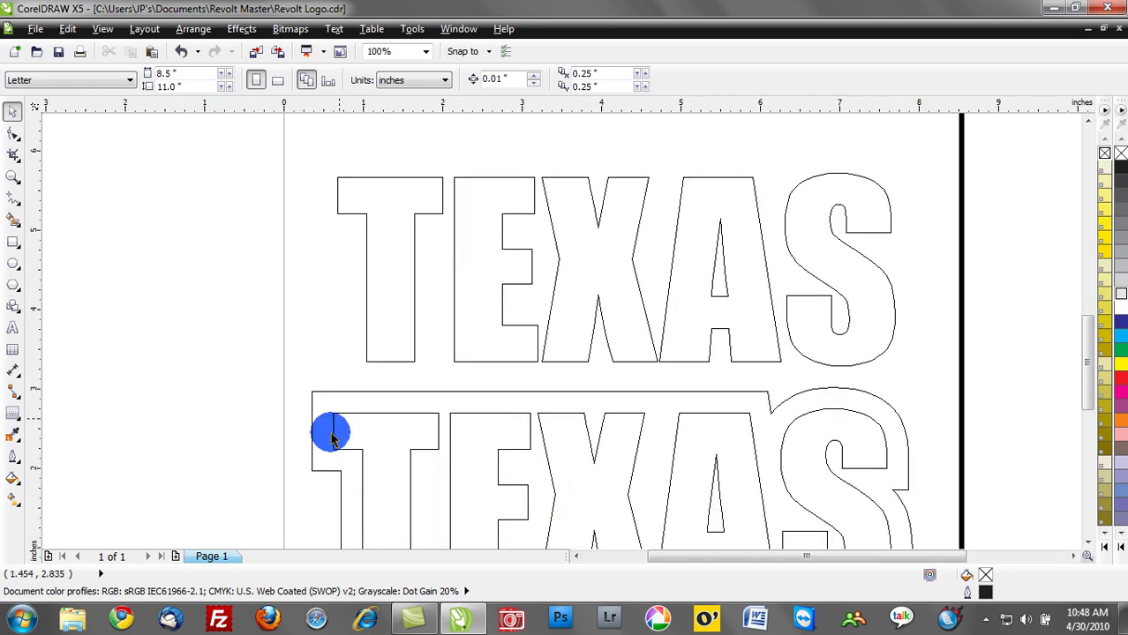
scroll(606, 516, down, 1)
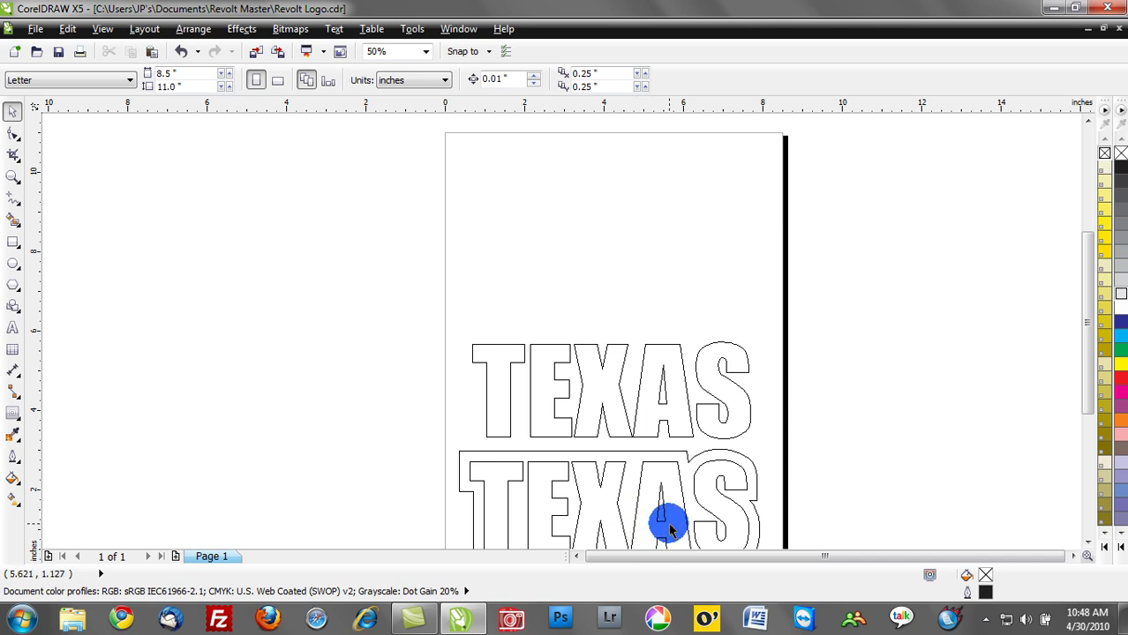
scroll(665, 521, up, 1)
click(104, 29)
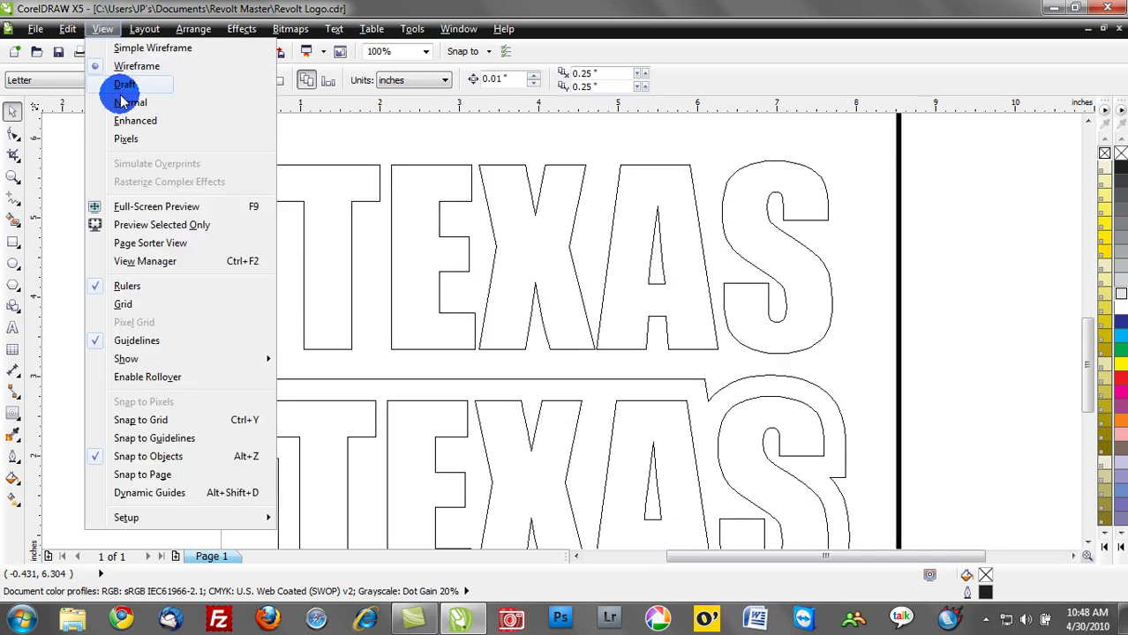
click(116, 109)
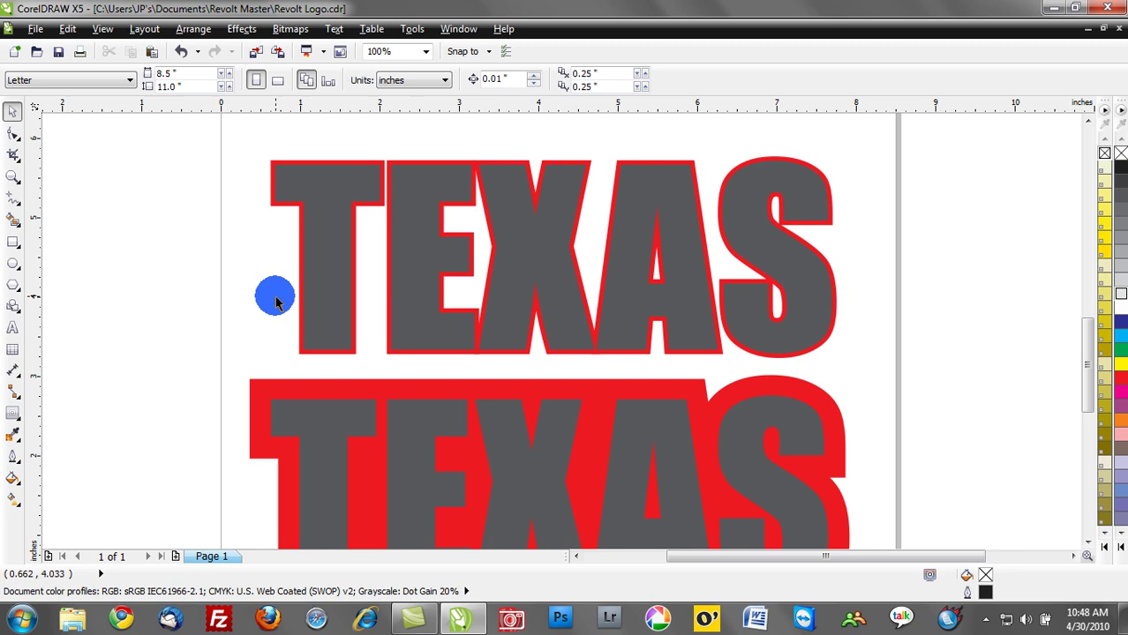
Step: Nudge the upper TEXAS up-left, then break the lower TEXAS contour group apart
drag(334, 300, 330, 283)
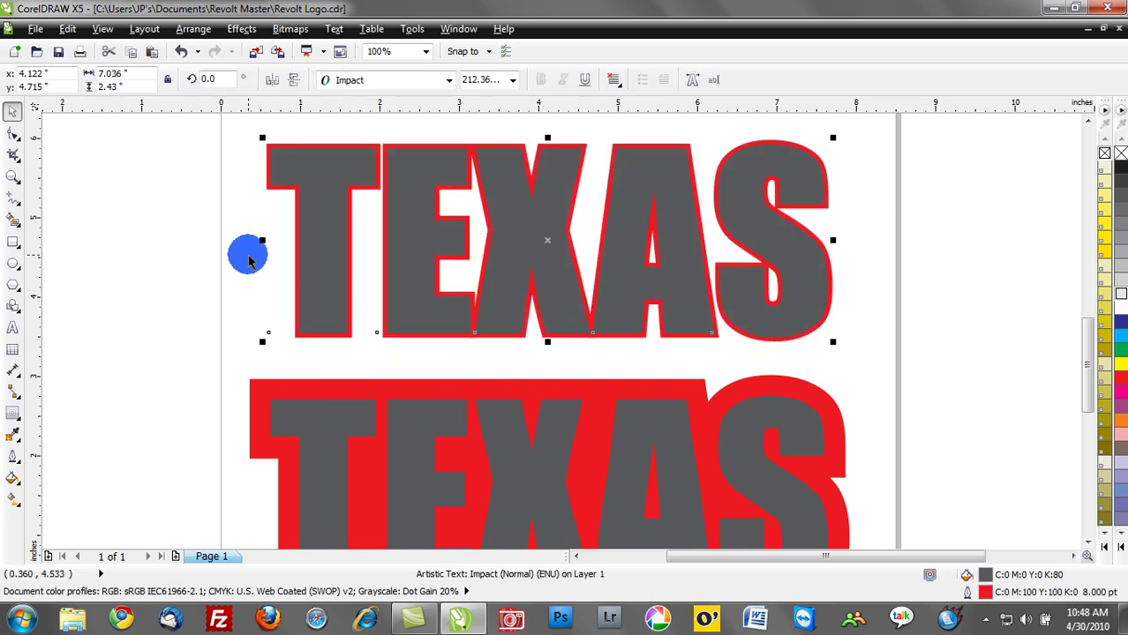
click(433, 483)
scroll(453, 468, down, 2)
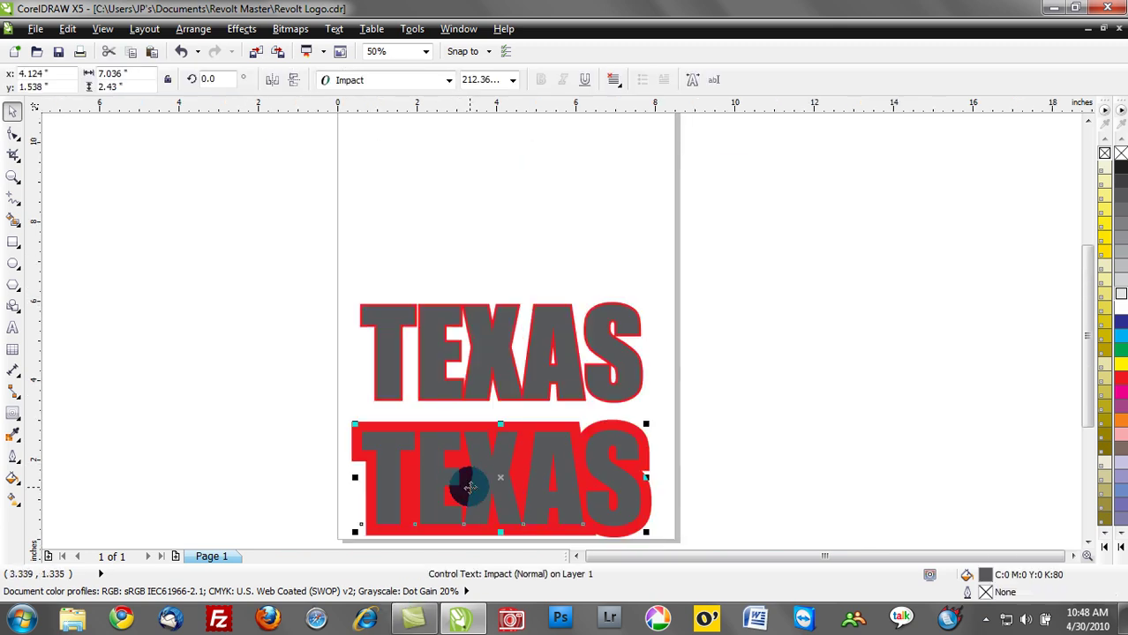
drag(309, 412, 685, 506)
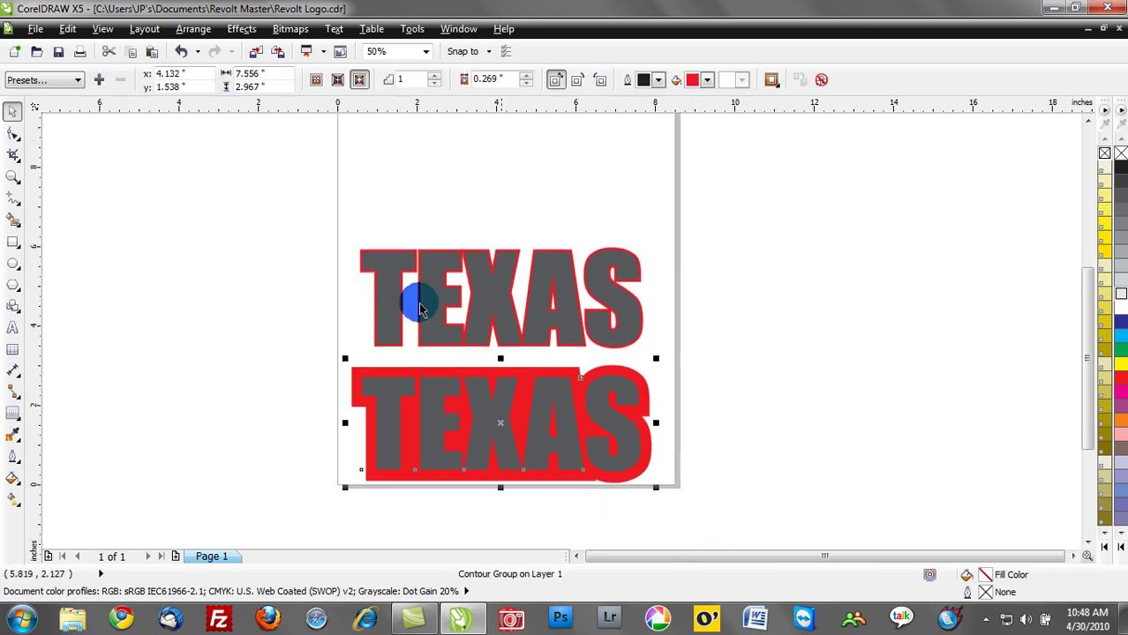
click(192, 29)
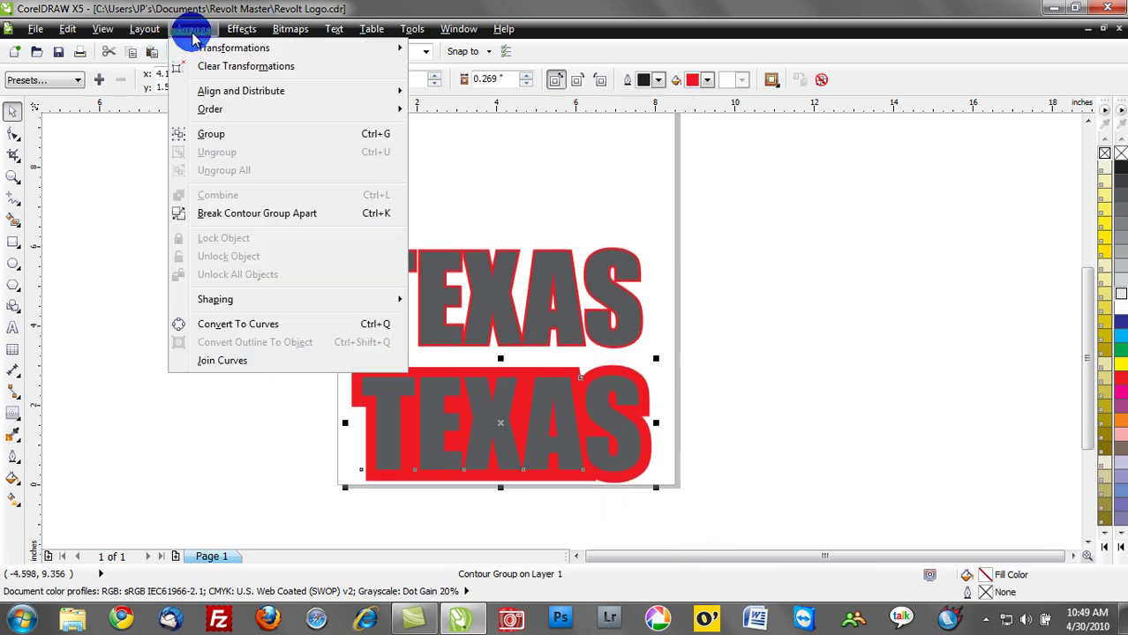
click(258, 213)
Step: Recolor the separated contour shape from red to 50% grey behind the letters
click(256, 221)
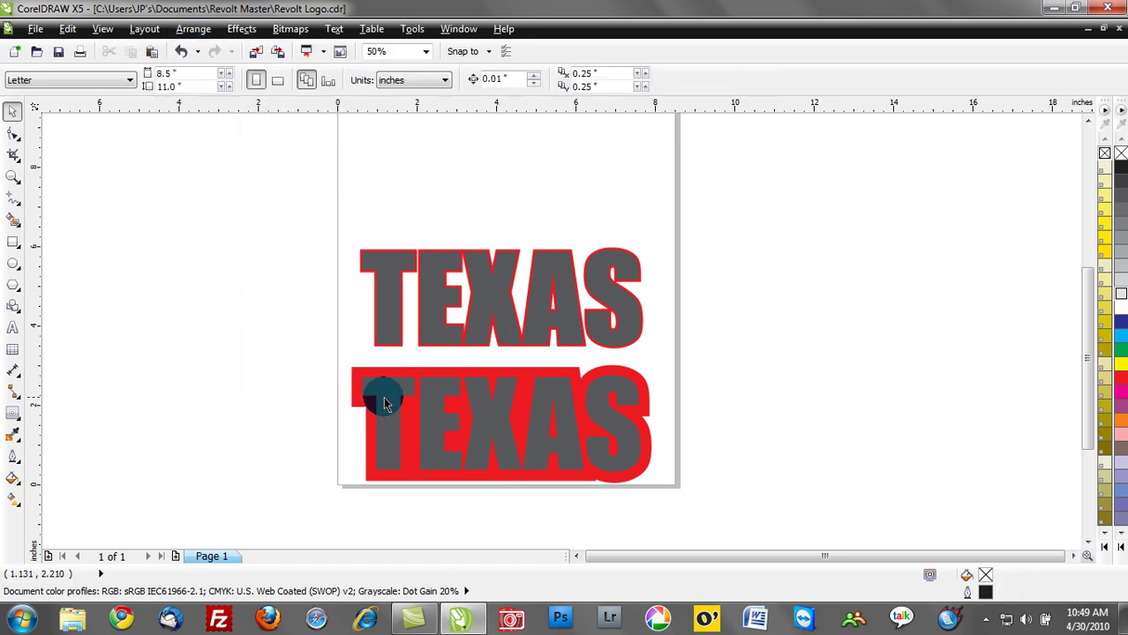
drag(385, 395, 341, 443)
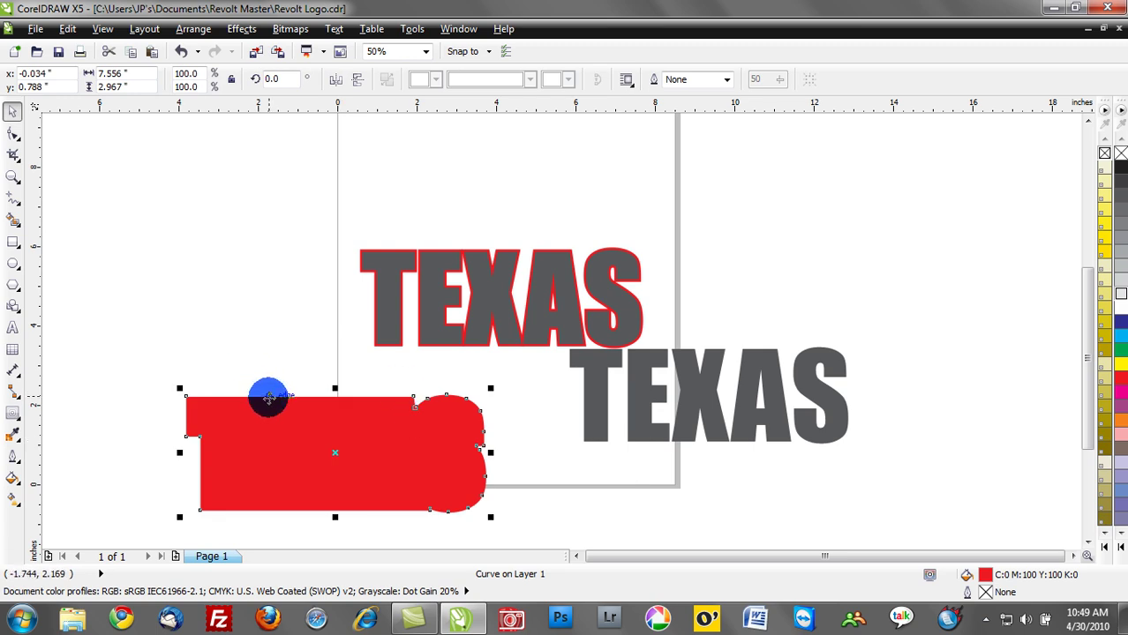
key(ctrl+z)
key(ctrl+z)
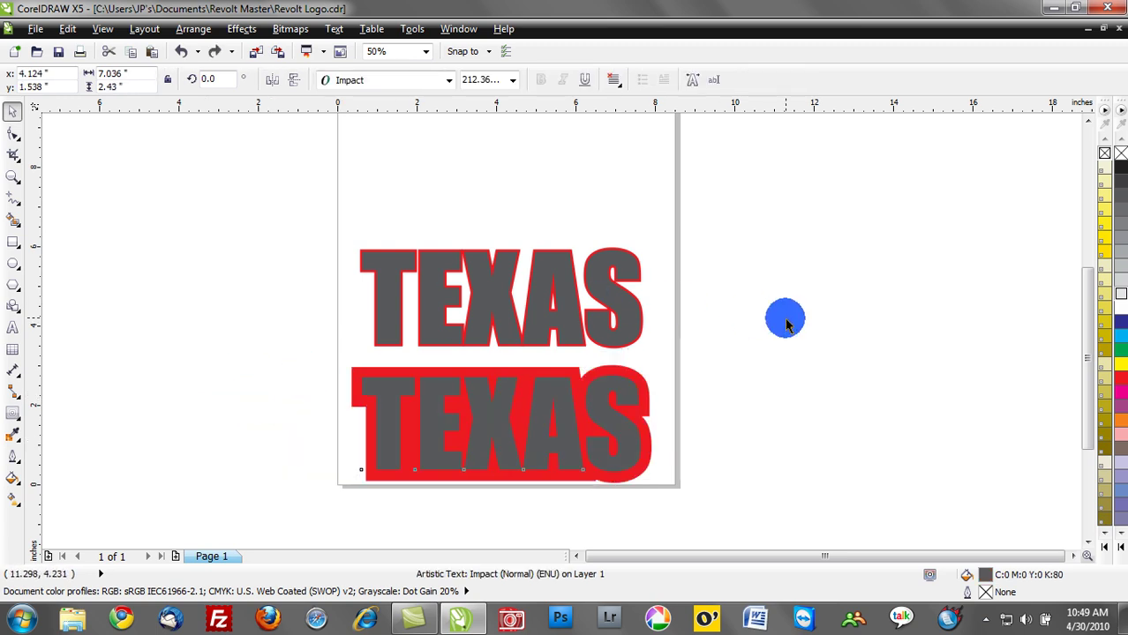
click(783, 319)
click(639, 422)
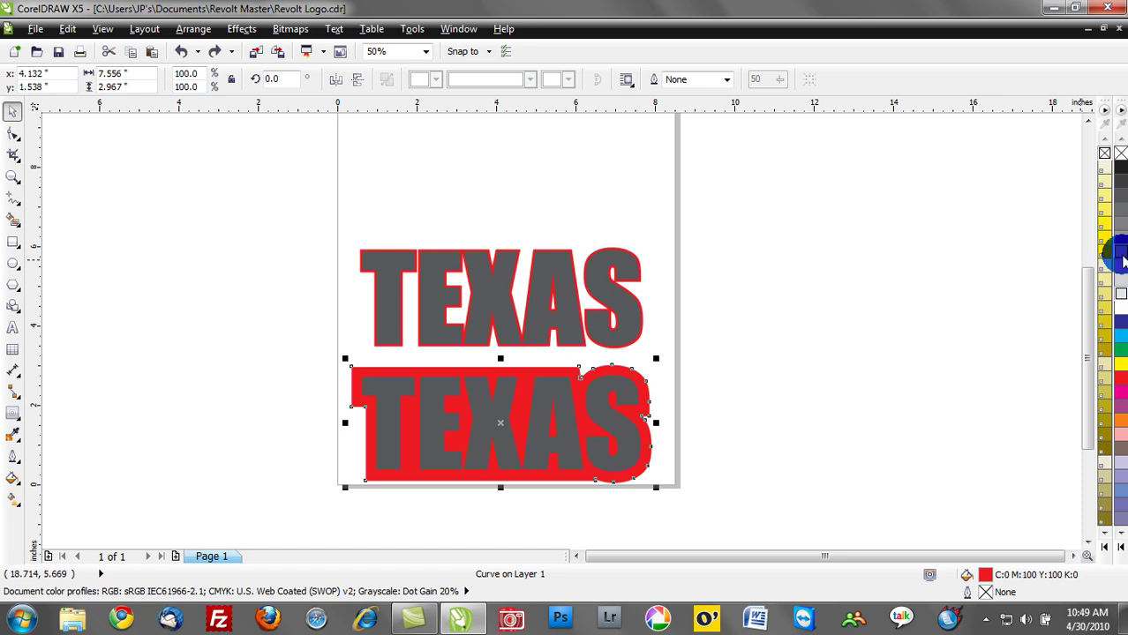
click(1118, 254)
click(1119, 243)
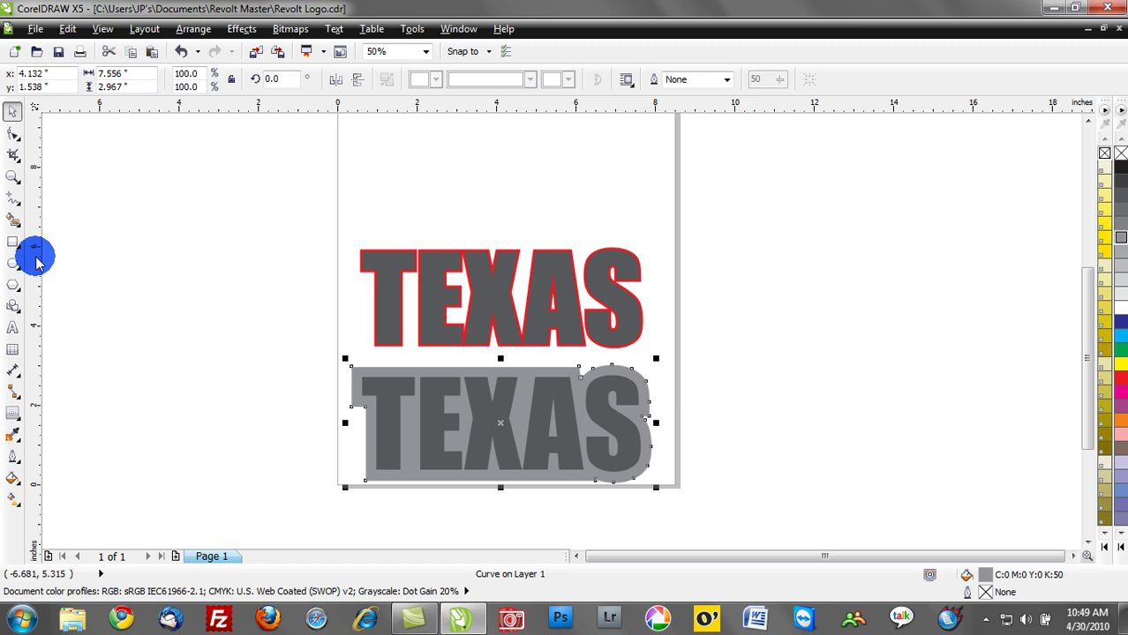
drag(35, 262, 373, 398)
click(159, 277)
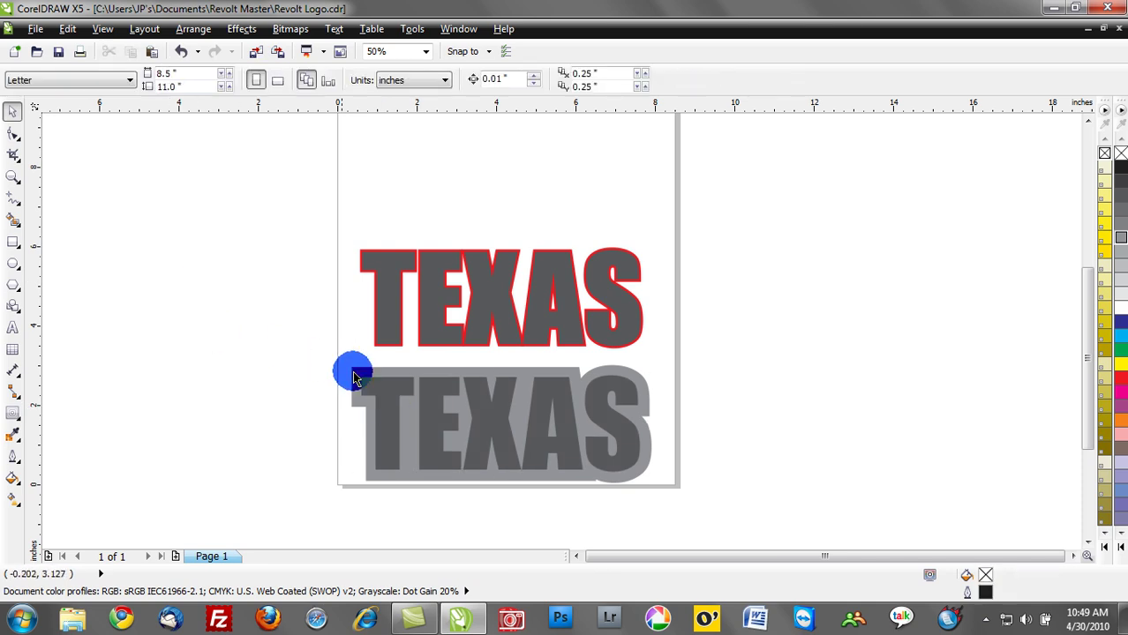
Step: Convert the upper TEXAS outline to an object and delete its grey letters
scroll(506, 345, up, 2)
click(504, 329)
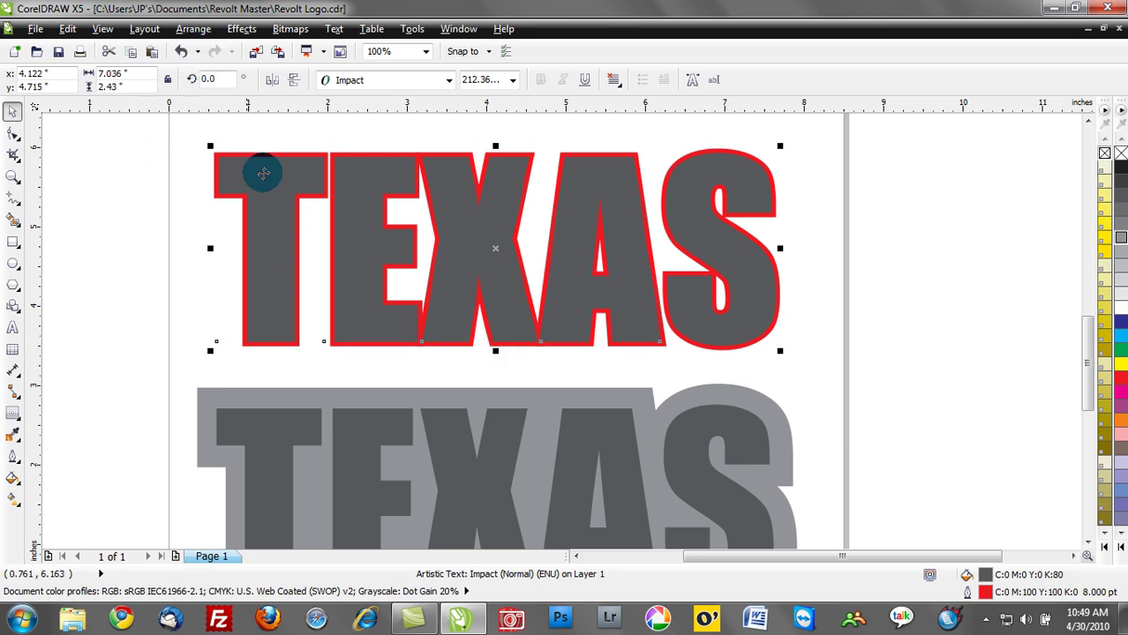
drag(263, 174, 261, 165)
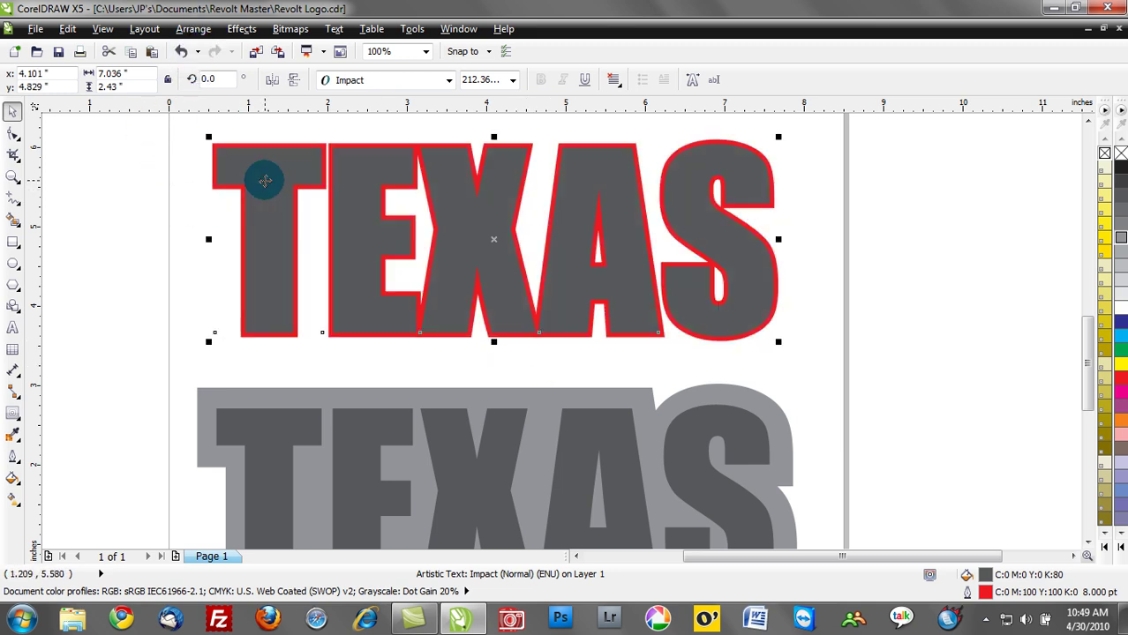
click(196, 30)
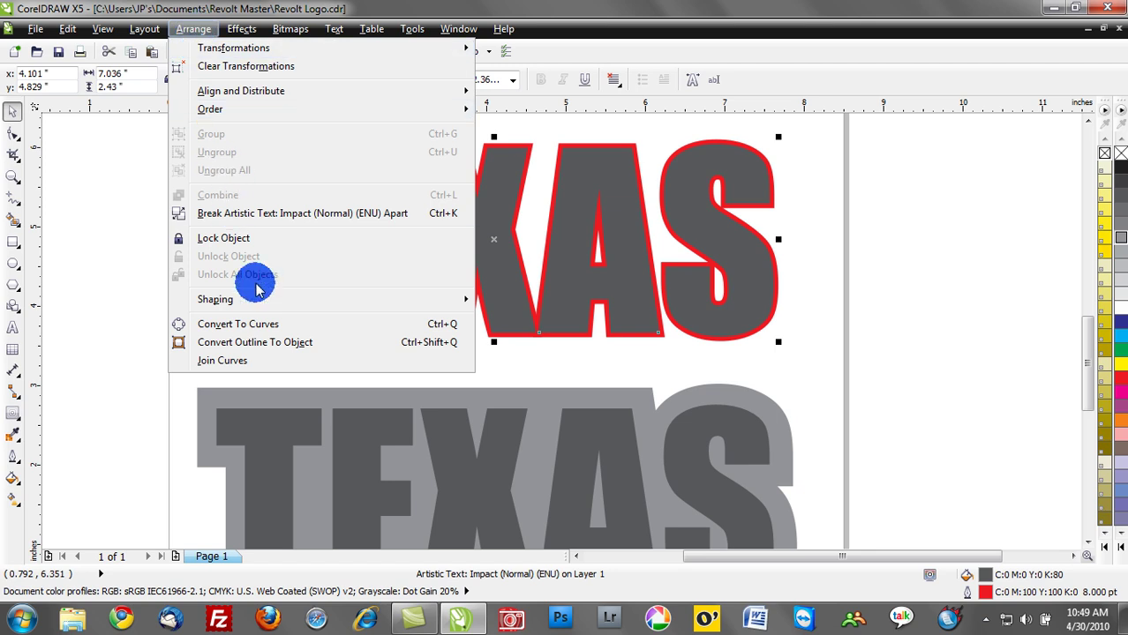
click(275, 342)
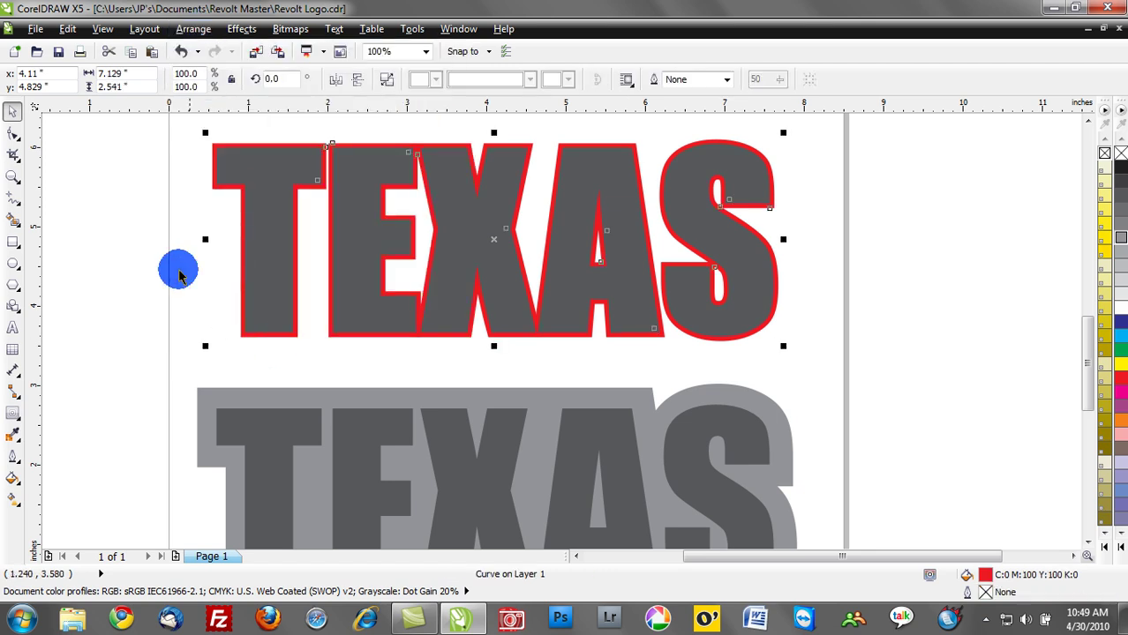
click(141, 222)
drag(259, 221, 419, 244)
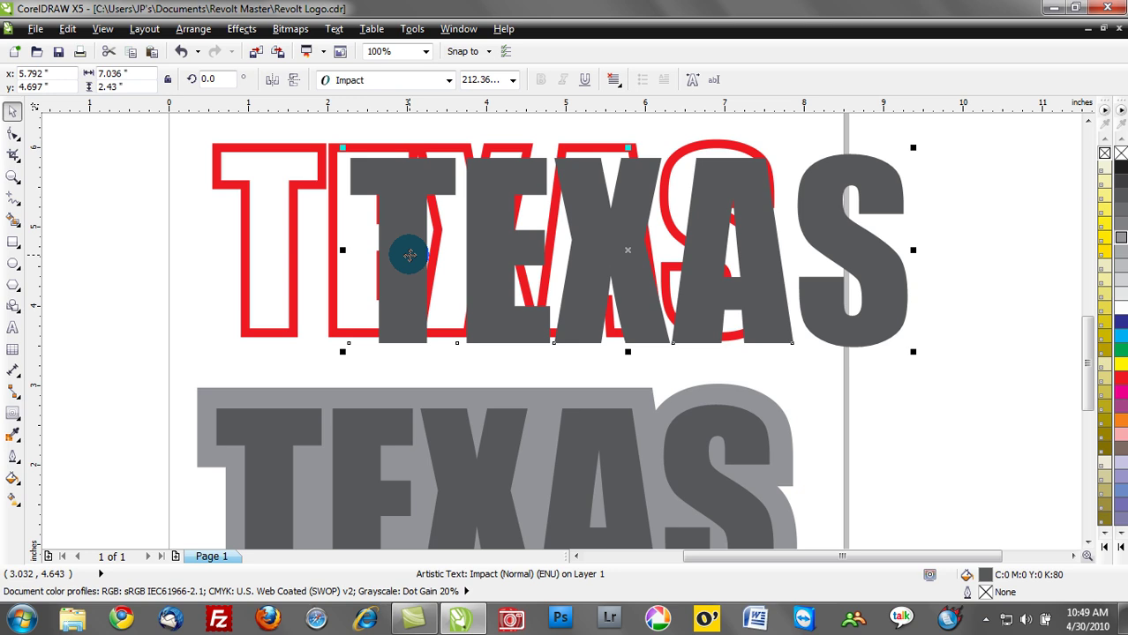
key(Delete)
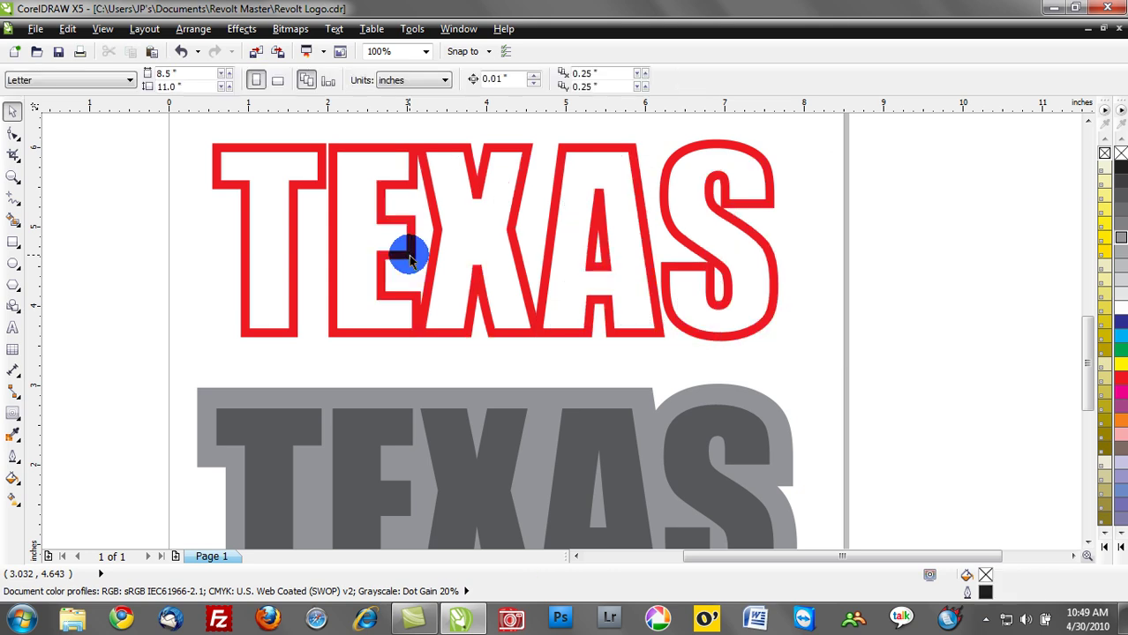
Step: Nudge the lower grey TEXAS text slightly down within its grey band
click(488, 477)
scroll(488, 477, down, 2)
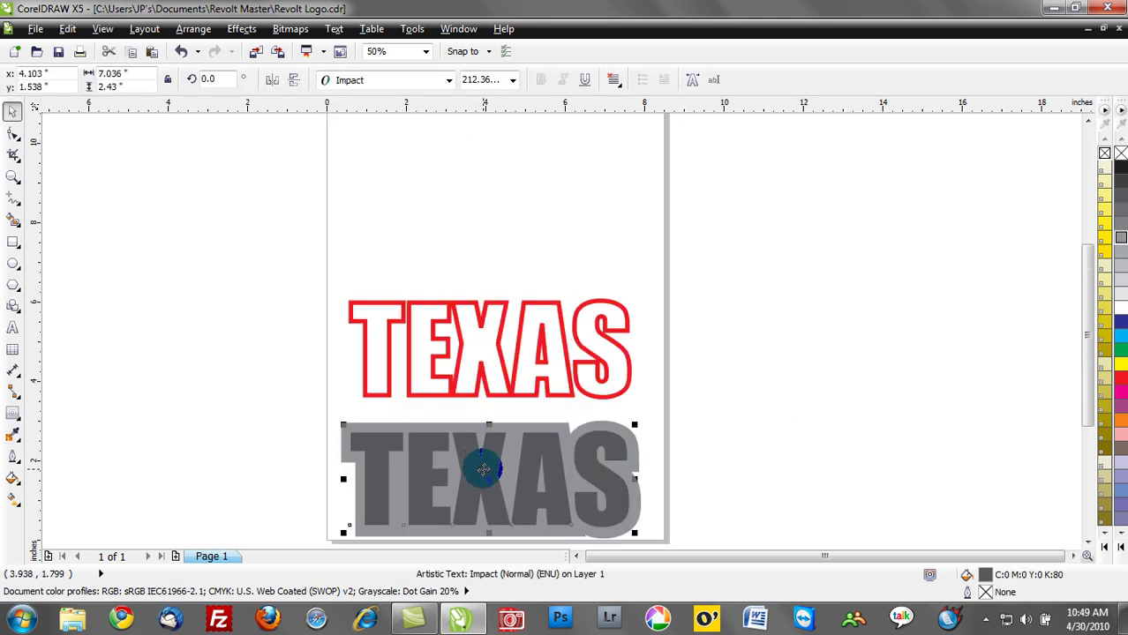
drag(485, 493, 482, 491)
key(ctrl+z)
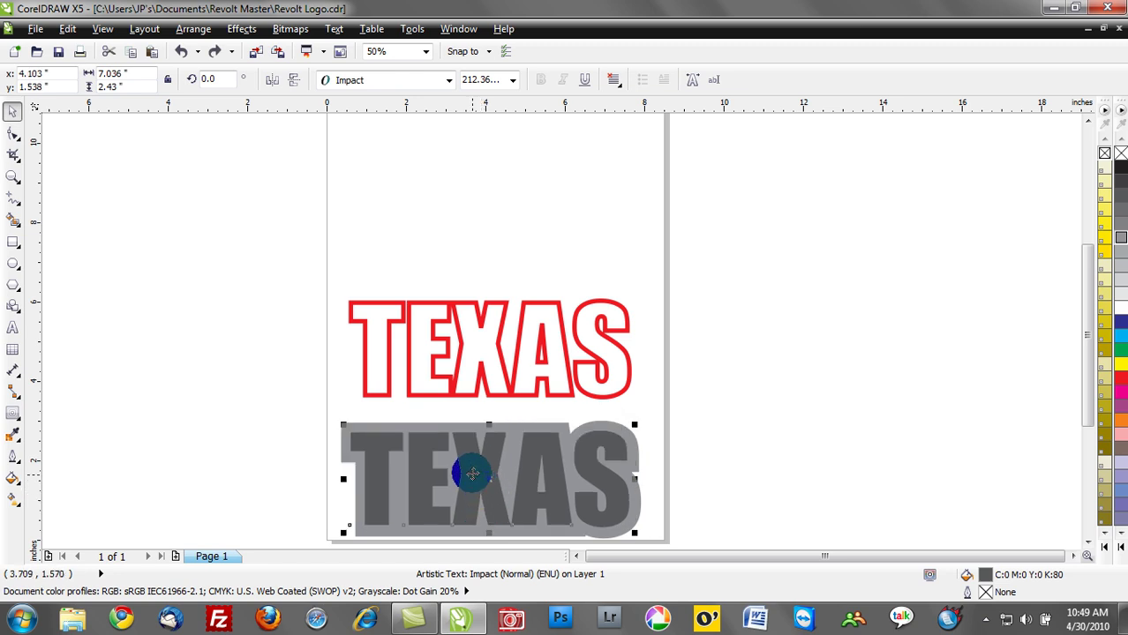
scroll(479, 533, up, 2)
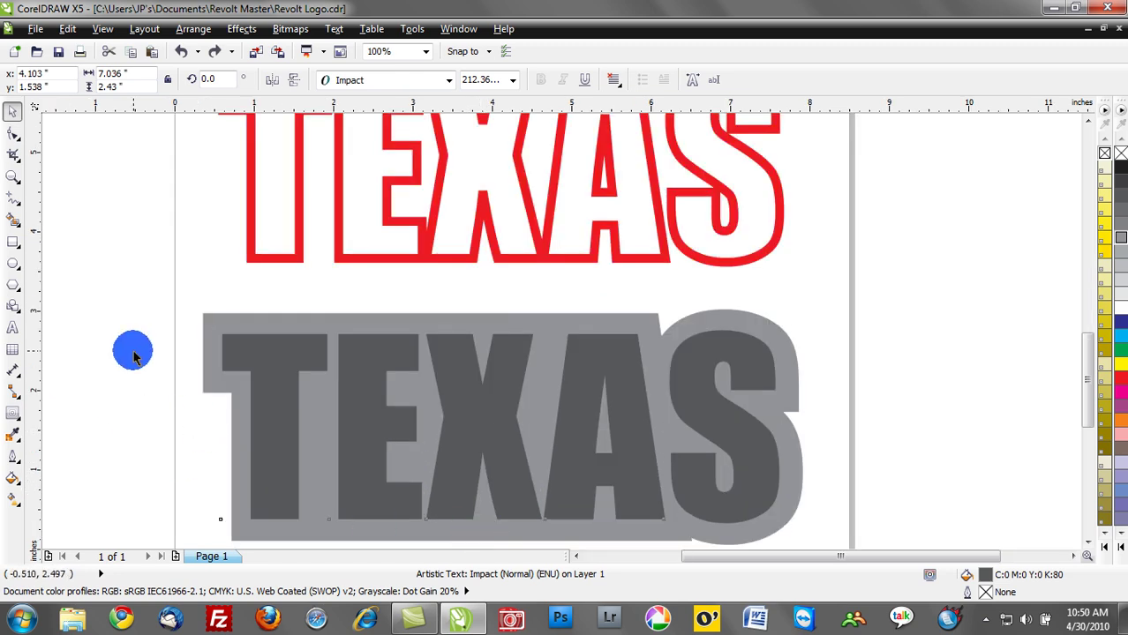
Step: Apply an inside contour to the lower grey TEXAS letters with the Contour tool
click(177, 361)
click(274, 369)
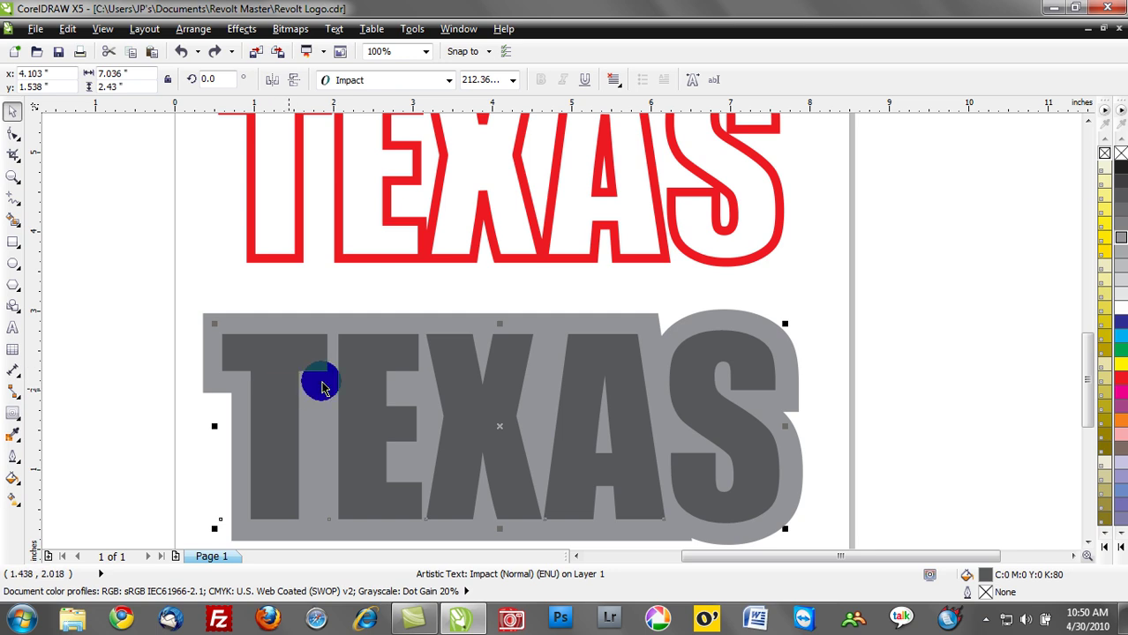
click(14, 418)
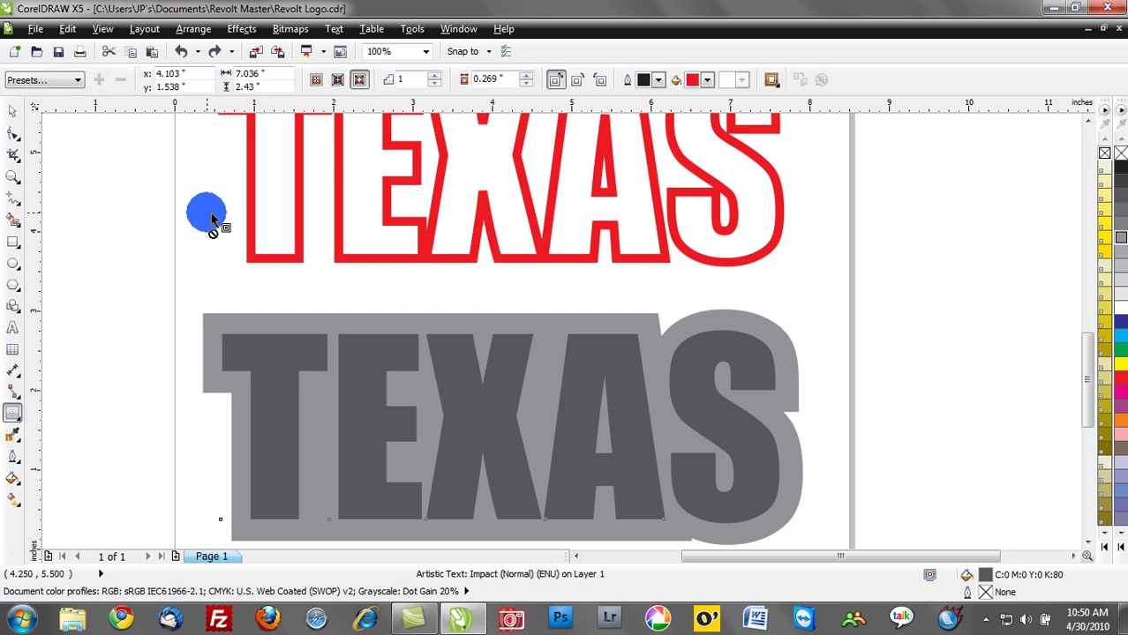
click(335, 81)
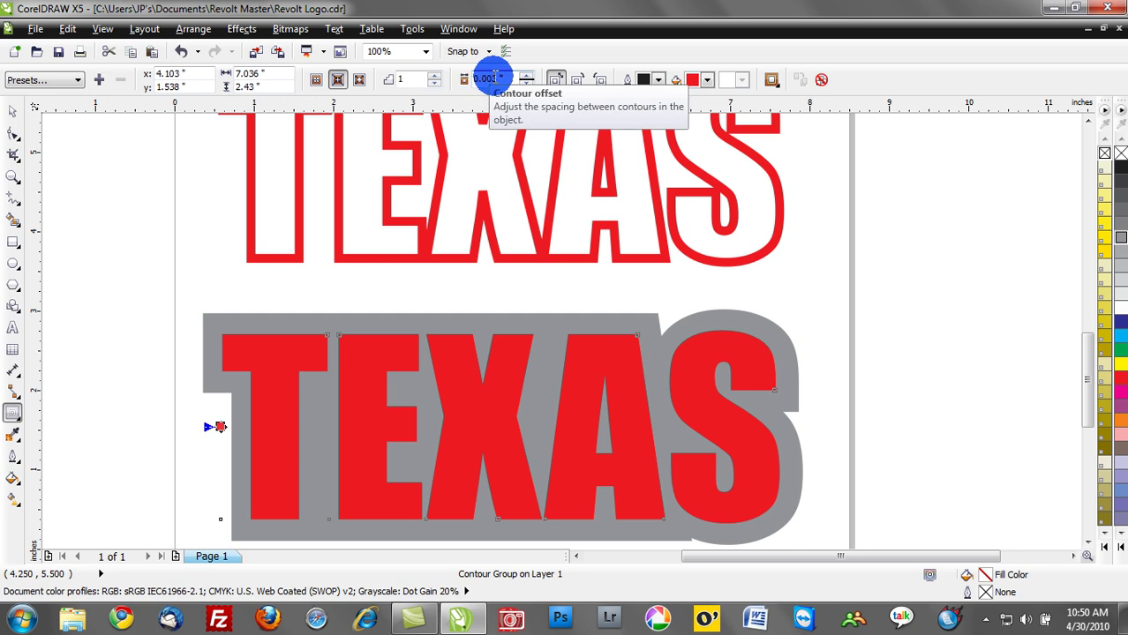
Step: Set the inside contour to 10 steps with a 0.009-inch offset
click(488, 79)
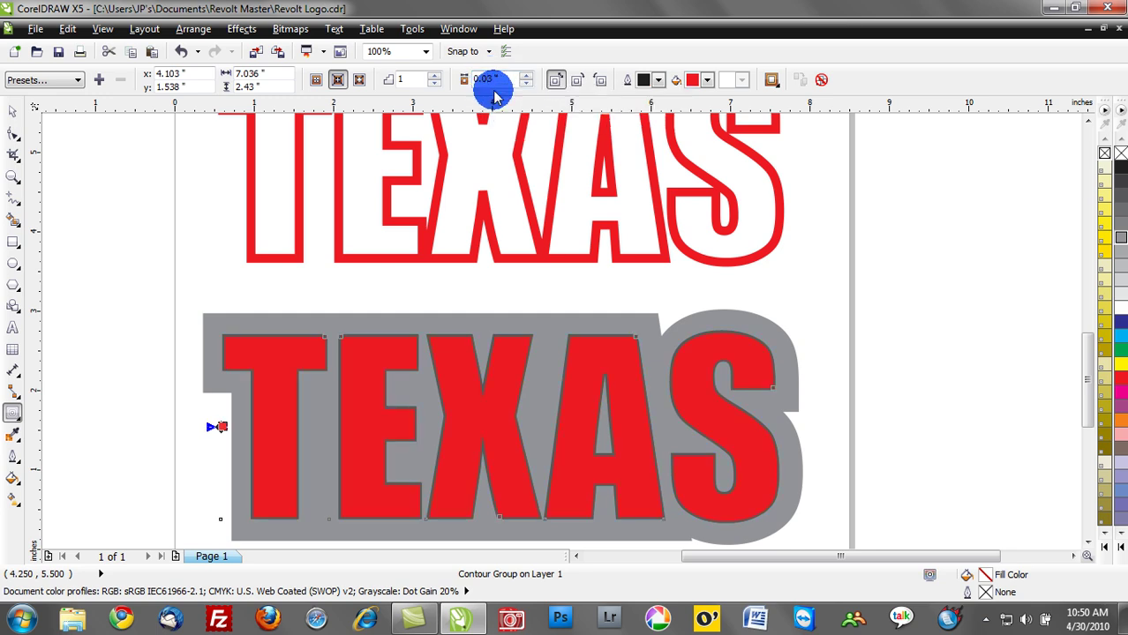
click(404, 80)
text(10)
key(Return)
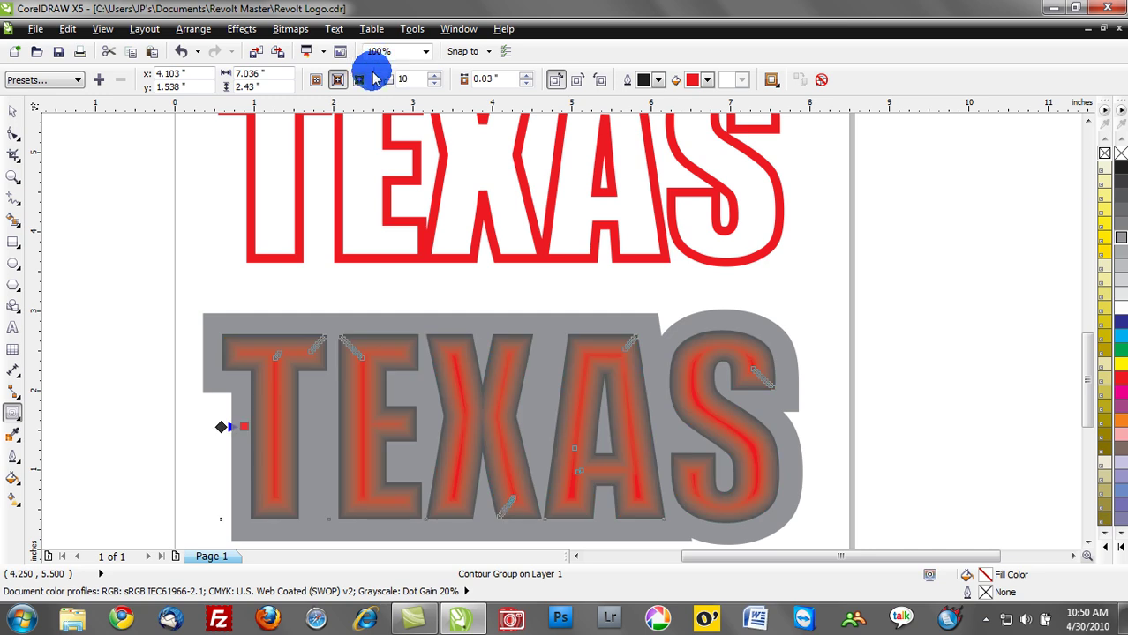
click(485, 79)
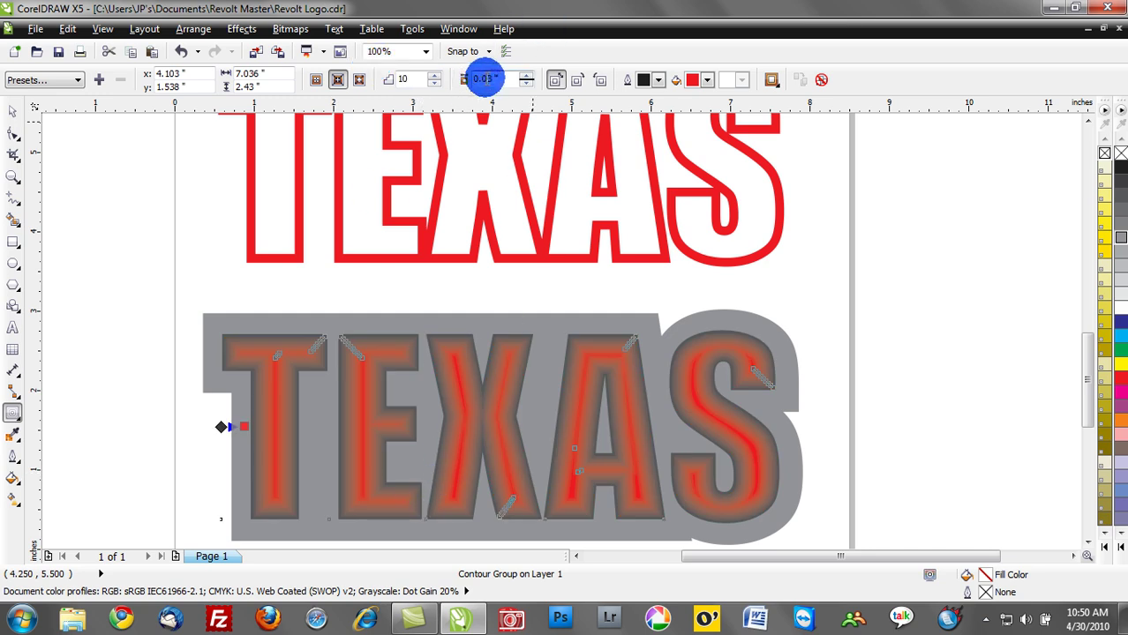
key(Return)
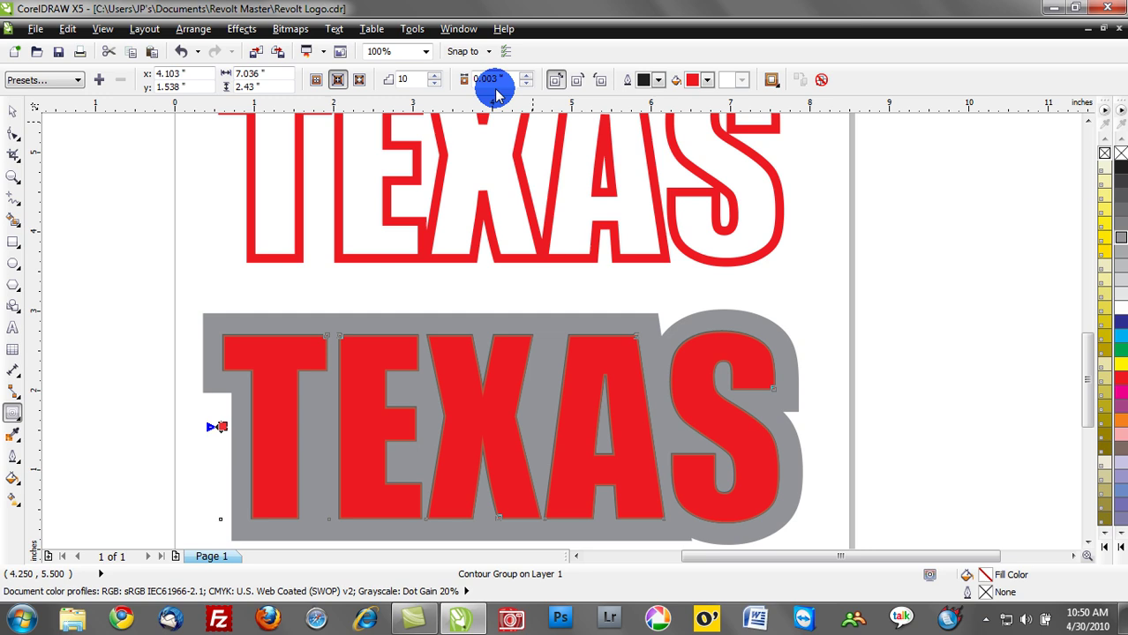
click(491, 78)
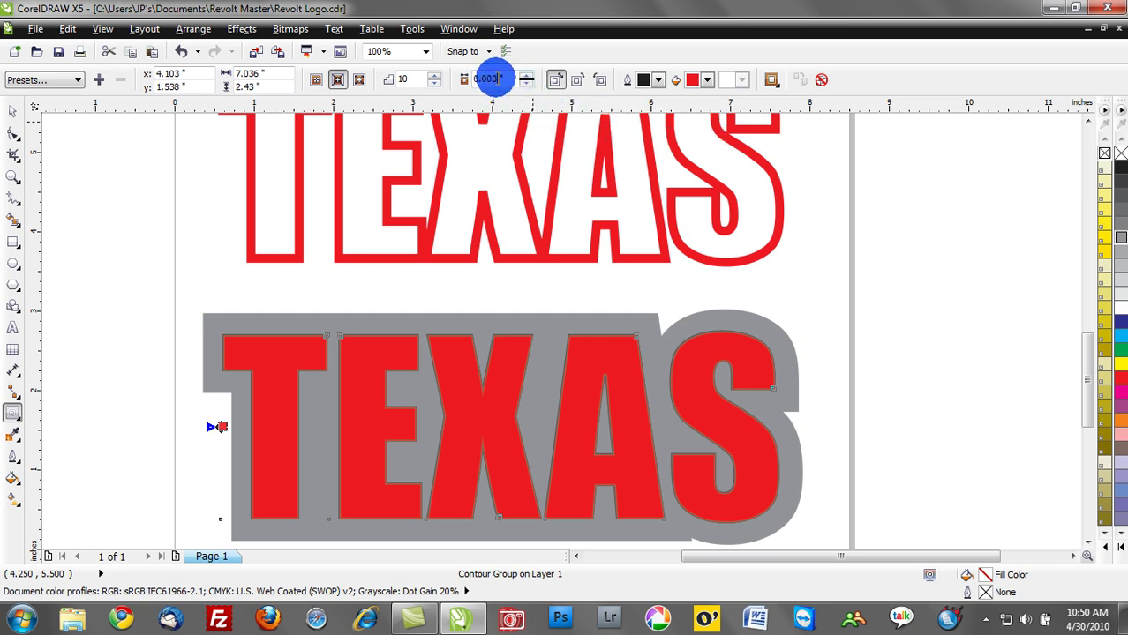
key(Return)
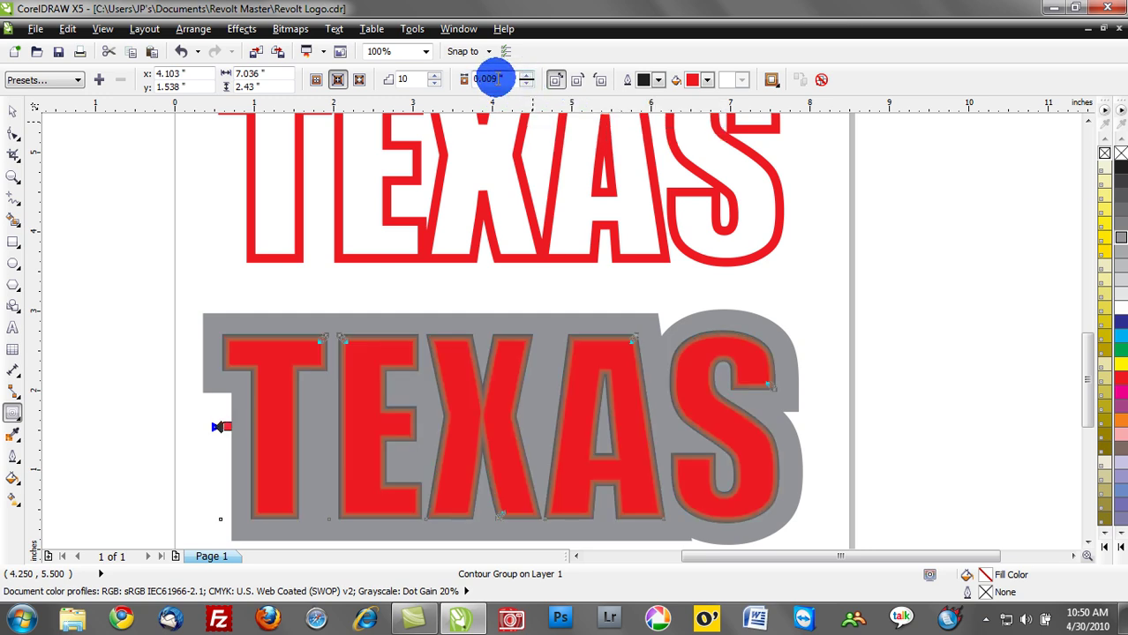
Step: Change the inside contour fill colour from red to blue
click(707, 81)
scroll(711, 114, up, 2)
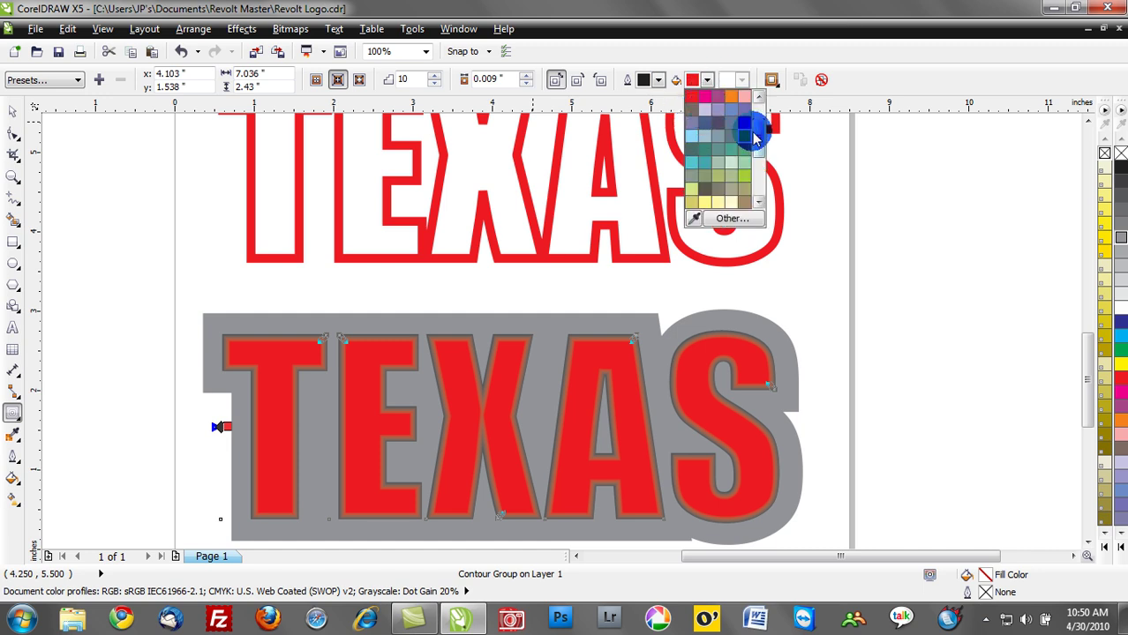
click(745, 112)
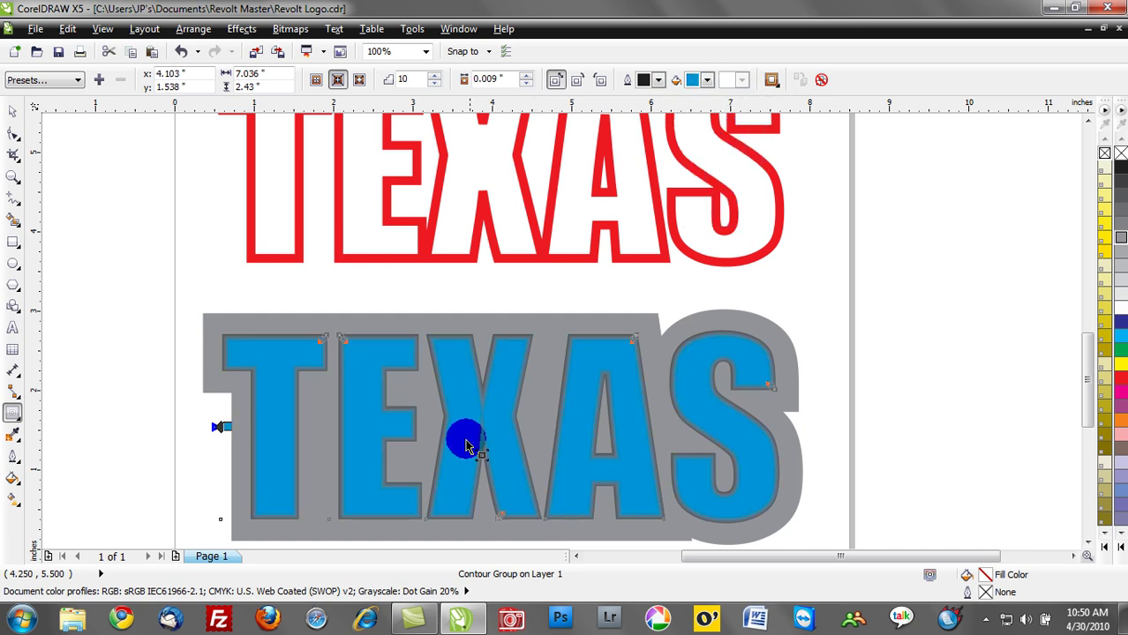
scroll(469, 396, up, 5)
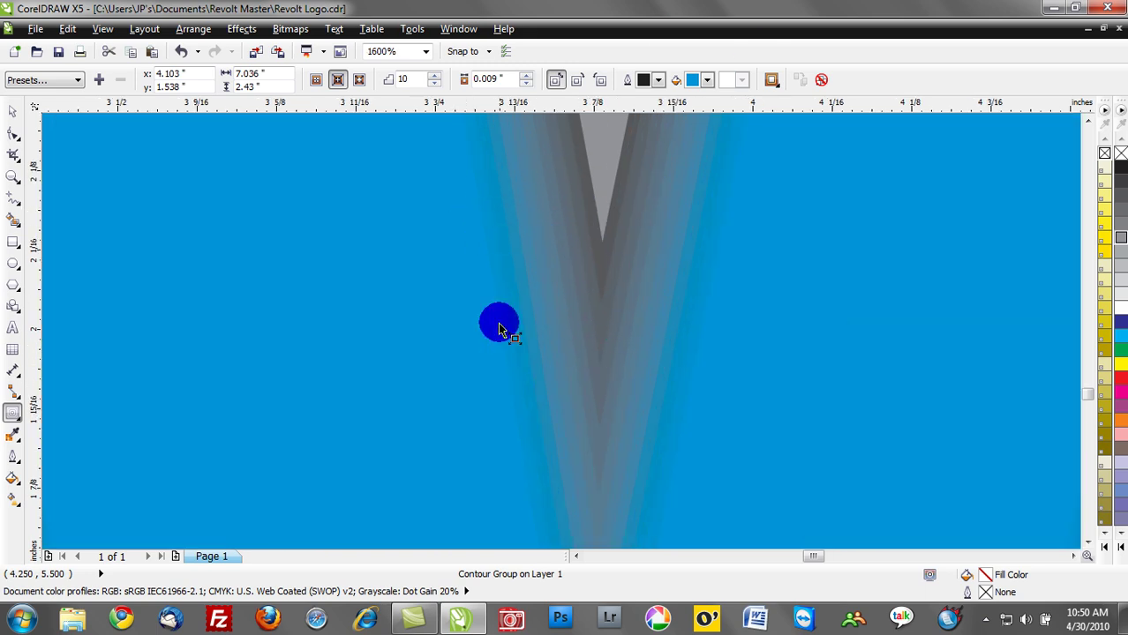
Step: Raise the contour steps to 90 for a smooth grey-to-blue blend, then deselect
double_click(404, 79)
text(90)
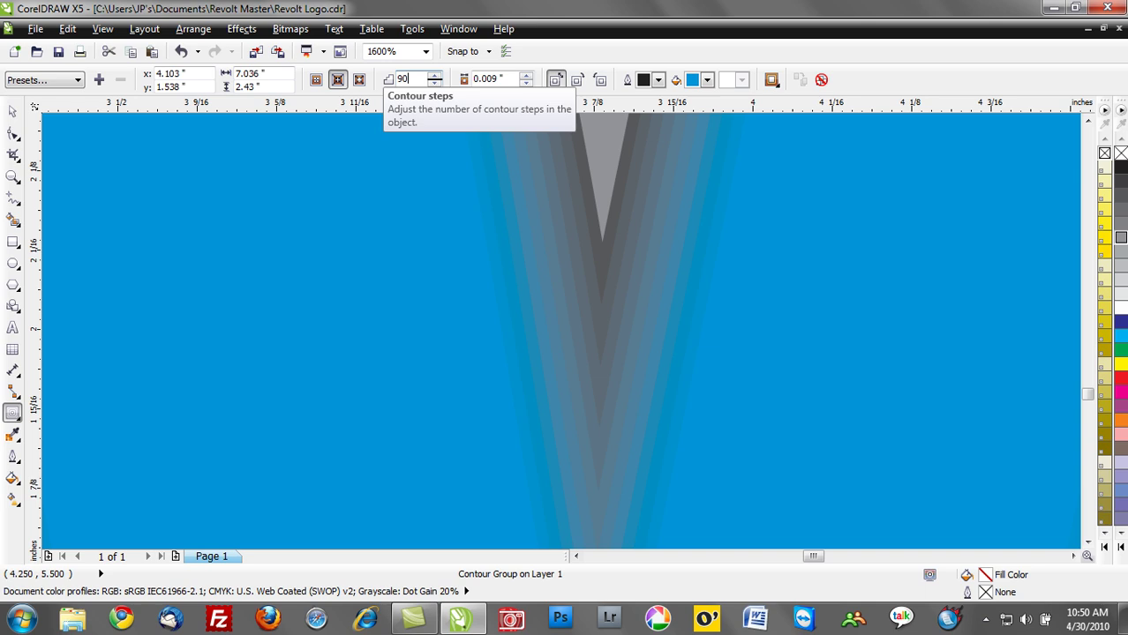
key(Return)
scroll(444, 336, down, 4)
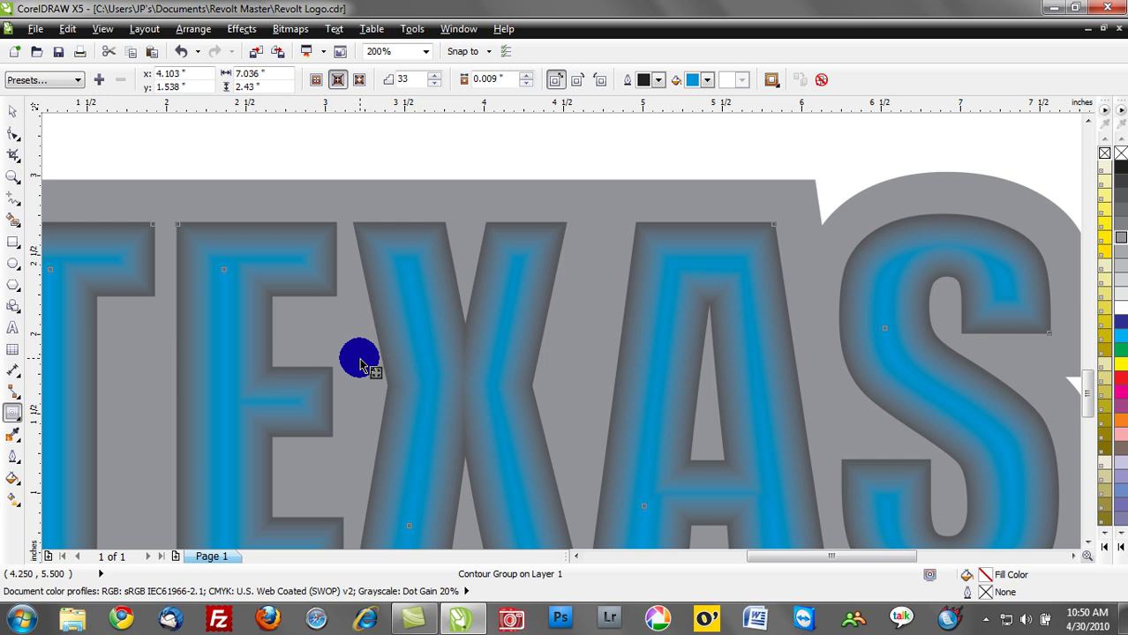
scroll(766, 353, down, 1)
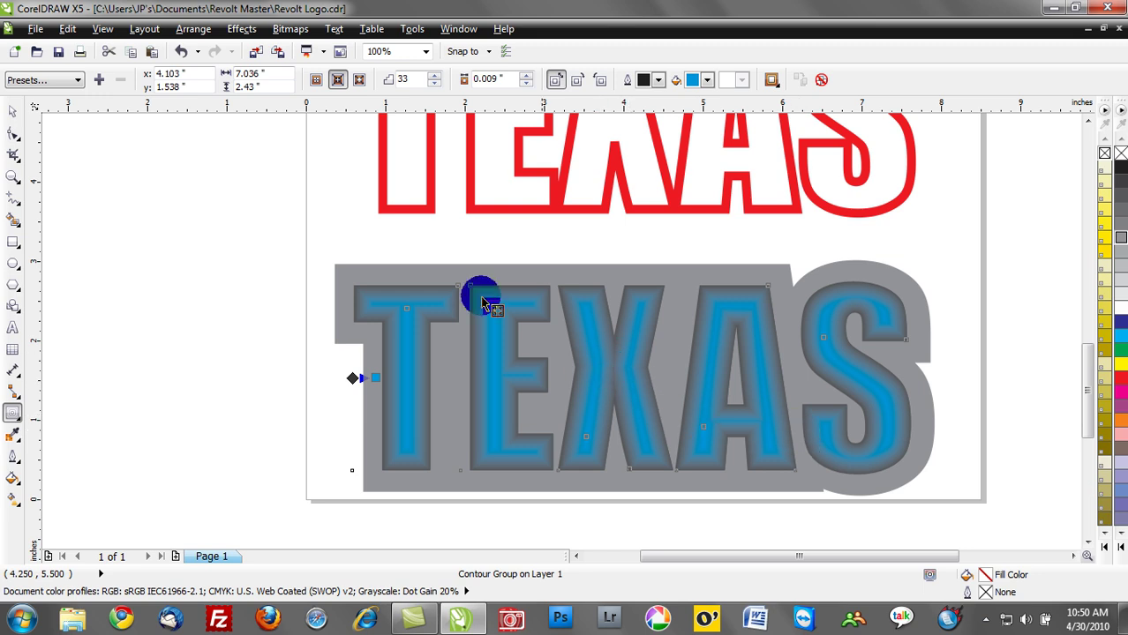
click(170, 251)
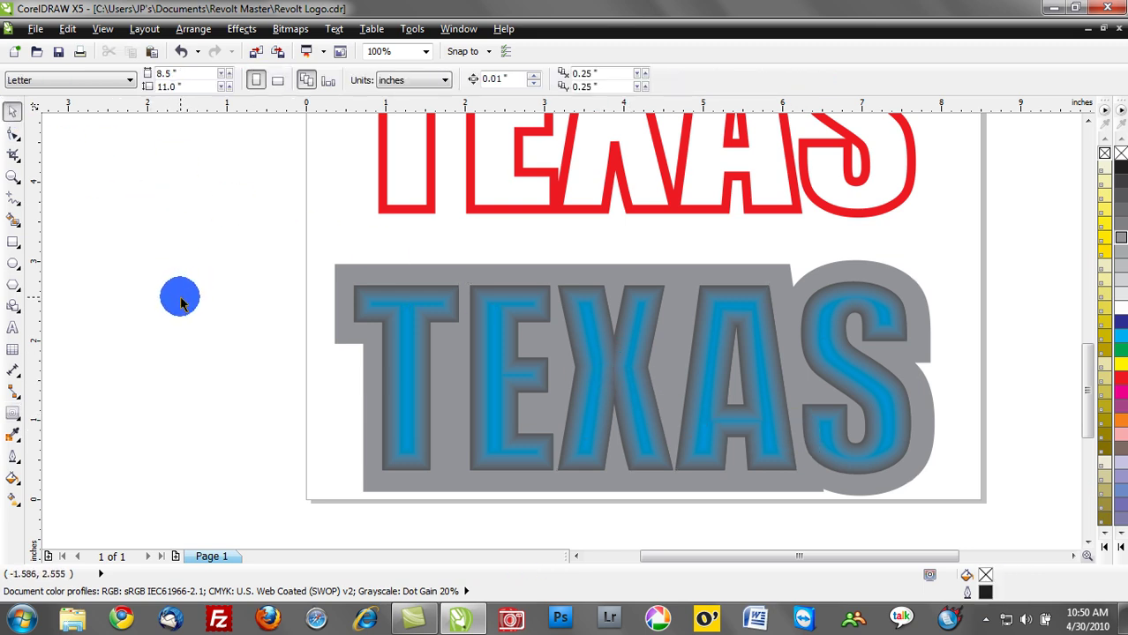
scroll(228, 342, down, 1)
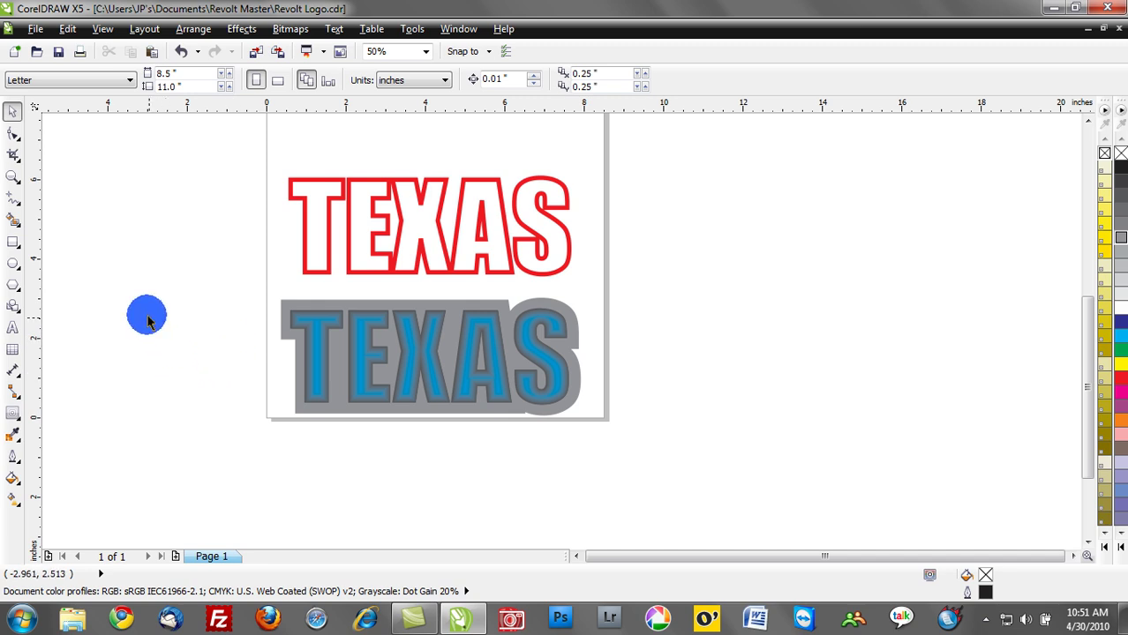
Step: Draw a circle to the right of the page and fill it red
click(13, 259)
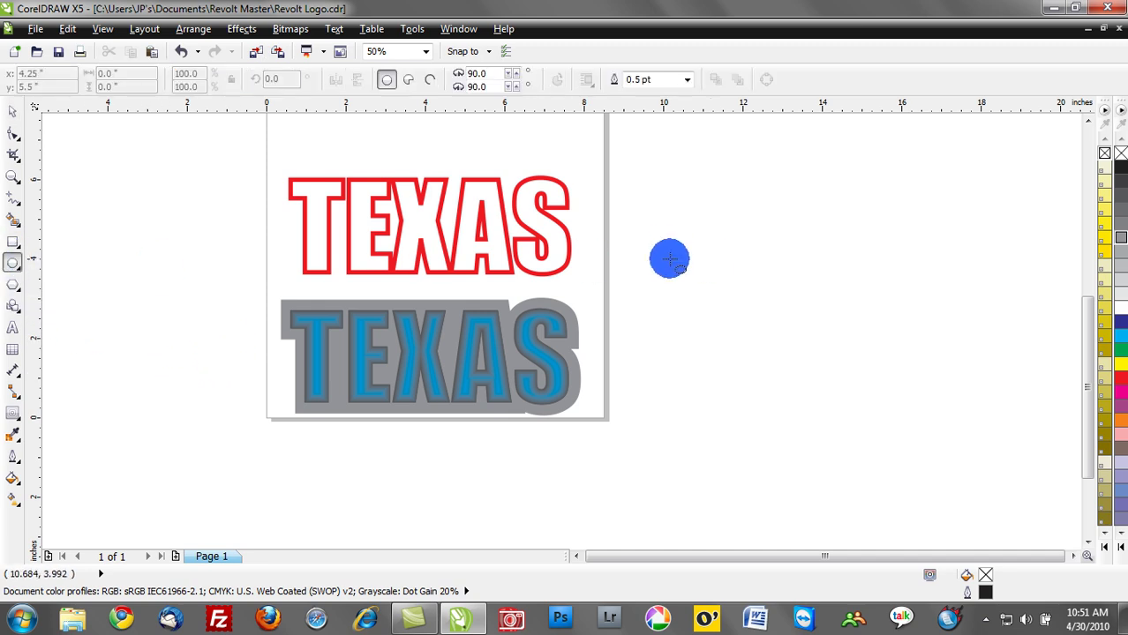
drag(660, 247, 764, 347)
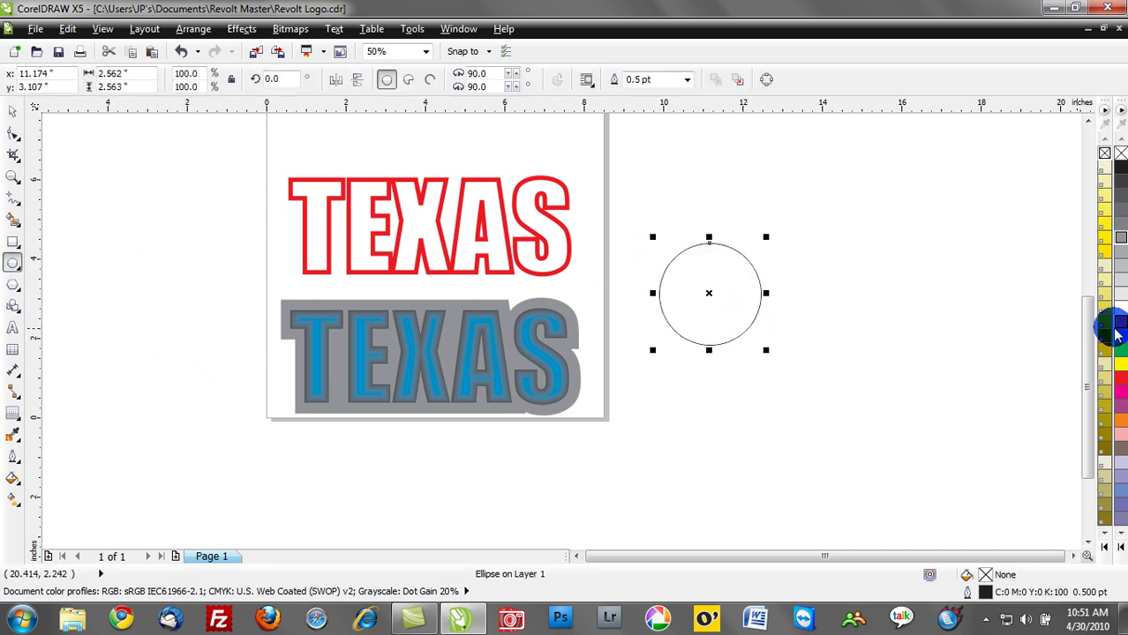
click(1119, 377)
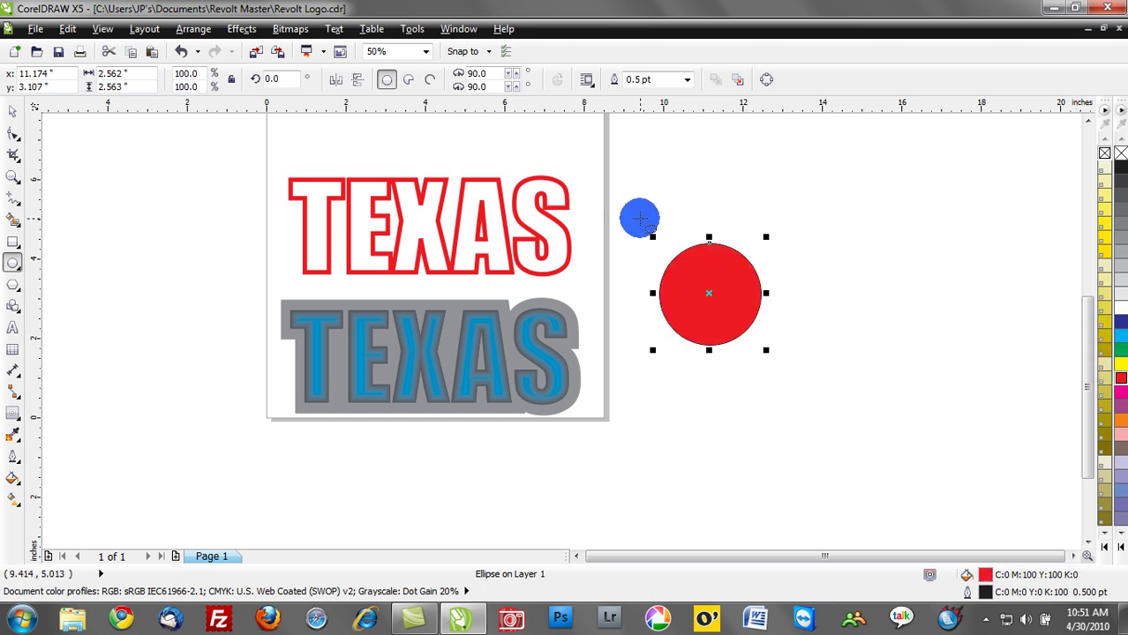
scroll(752, 262, up, 4)
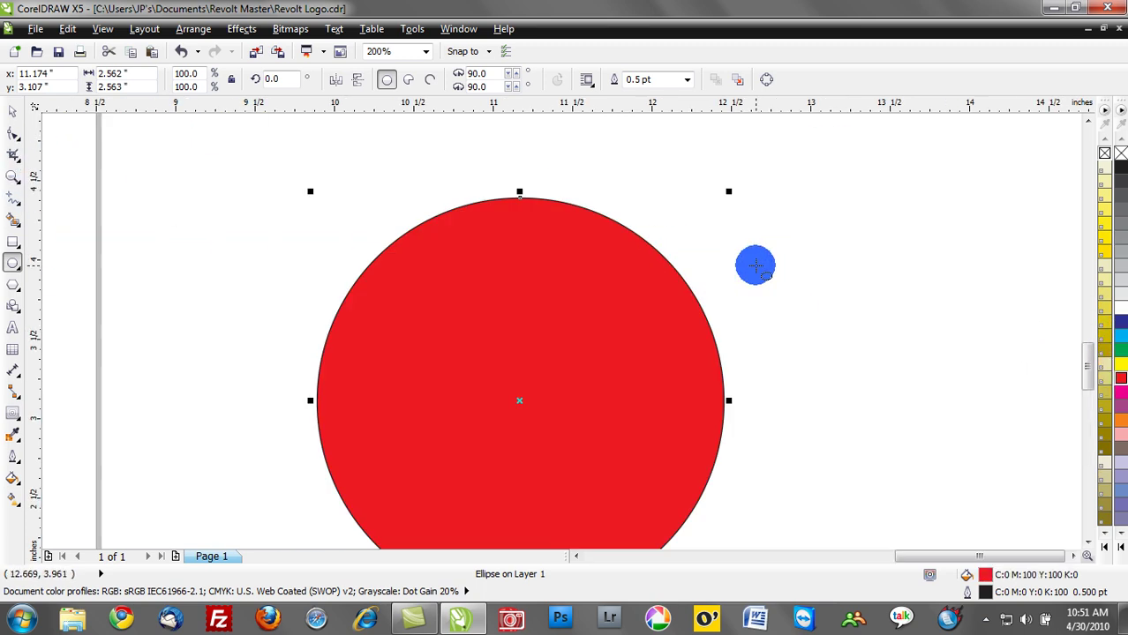
Step: Remove the red circle's black outline, then reselect the circle
click(12, 111)
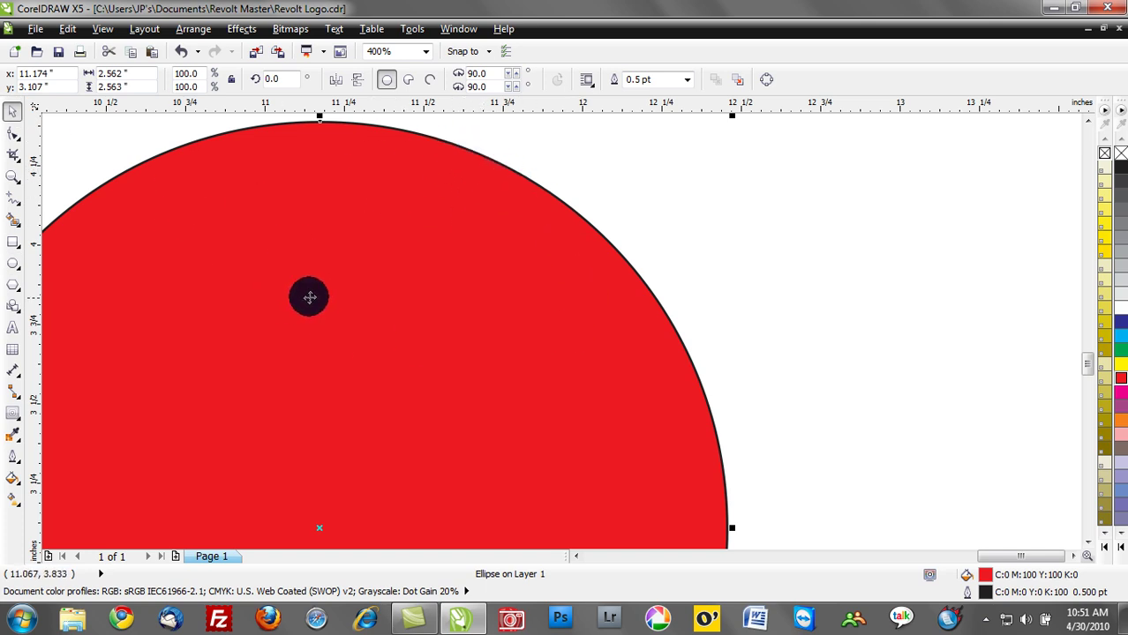
right_click(522, 225)
click(467, 216)
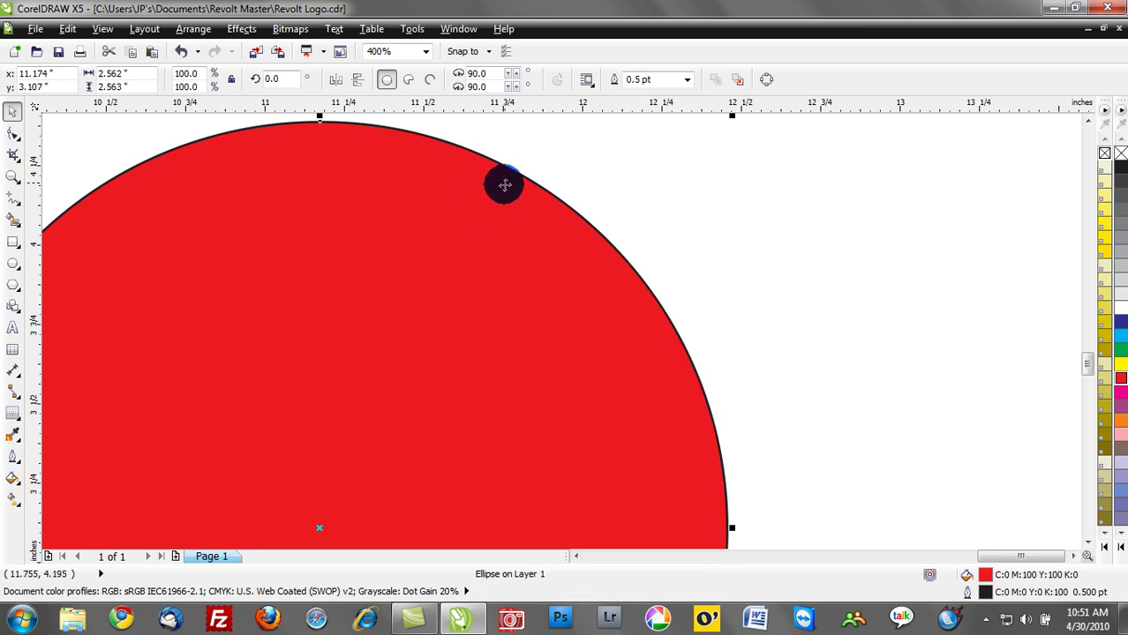
right_click(1105, 157)
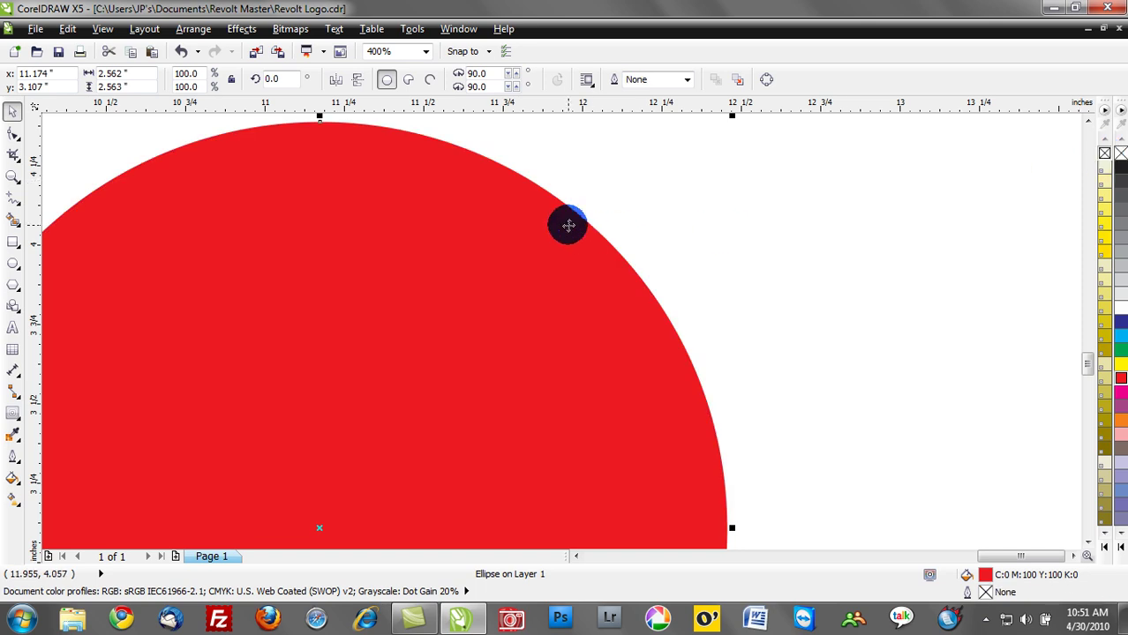
scroll(529, 216, down, 2)
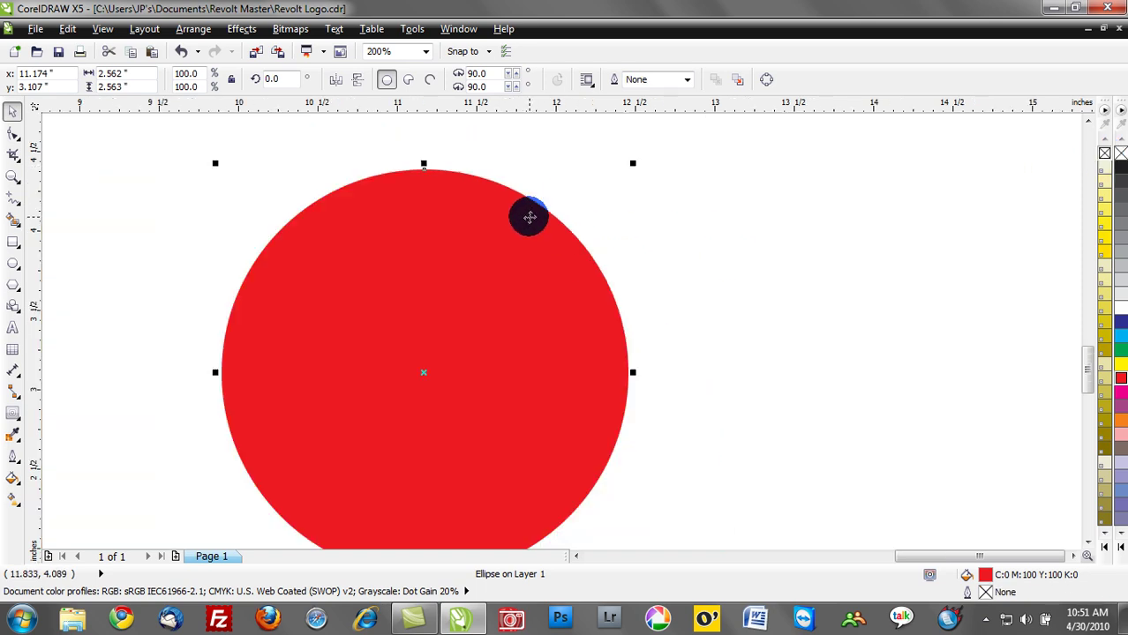
click(590, 312)
click(519, 301)
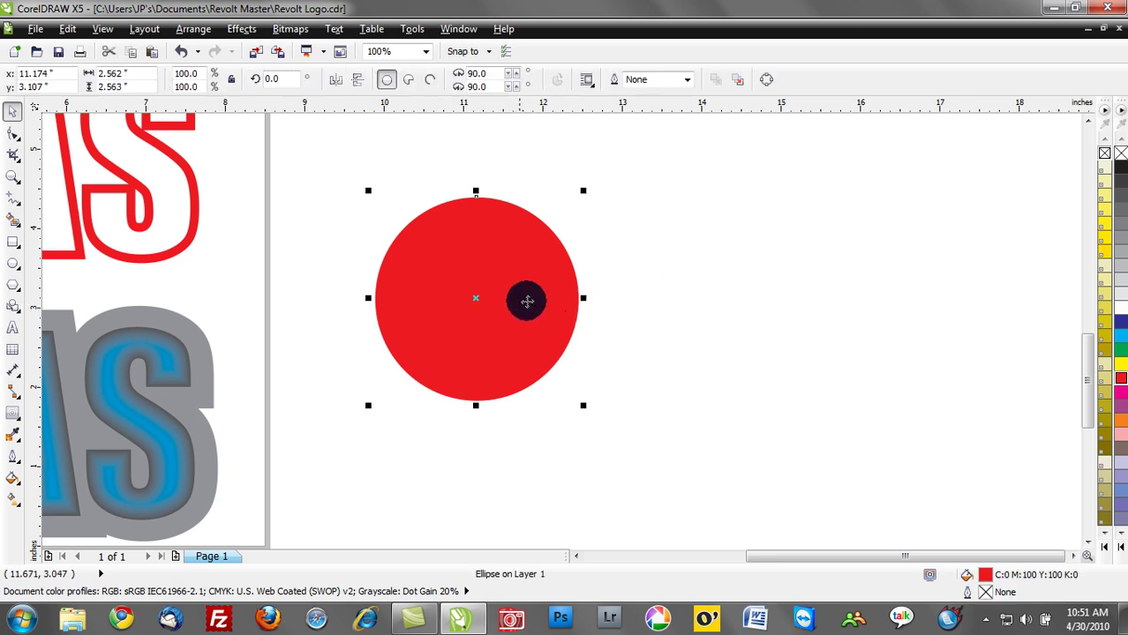
Step: Give the red circle a wide outside contour (270 steps, 0.008 in) blending to purple-grey
click(14, 413)
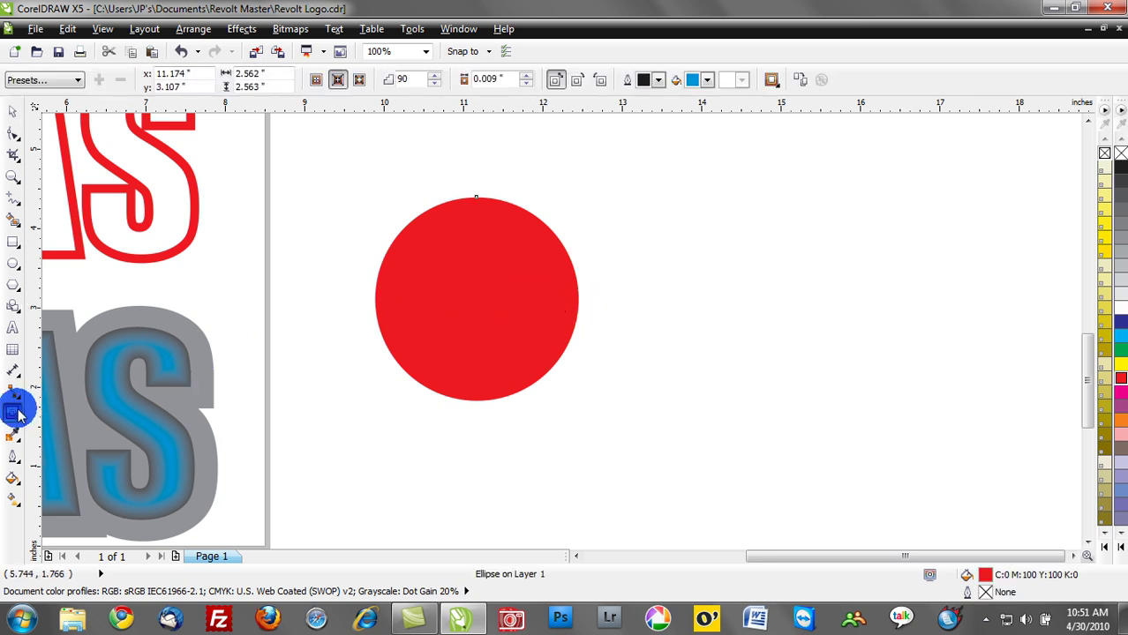
drag(532, 362, 625, 383)
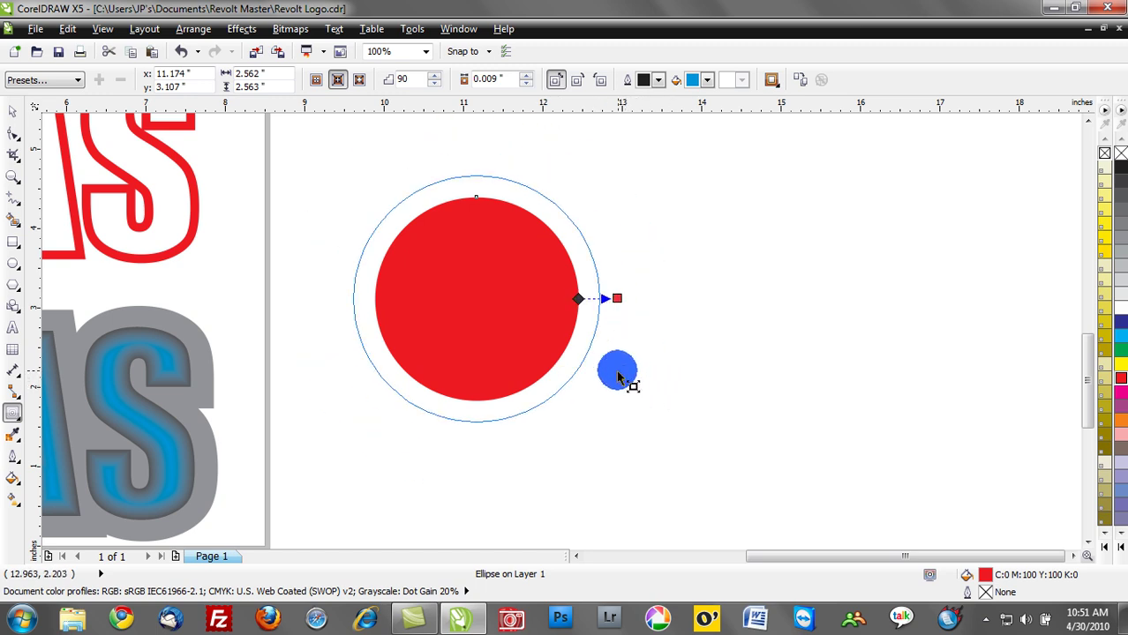
click(717, 80)
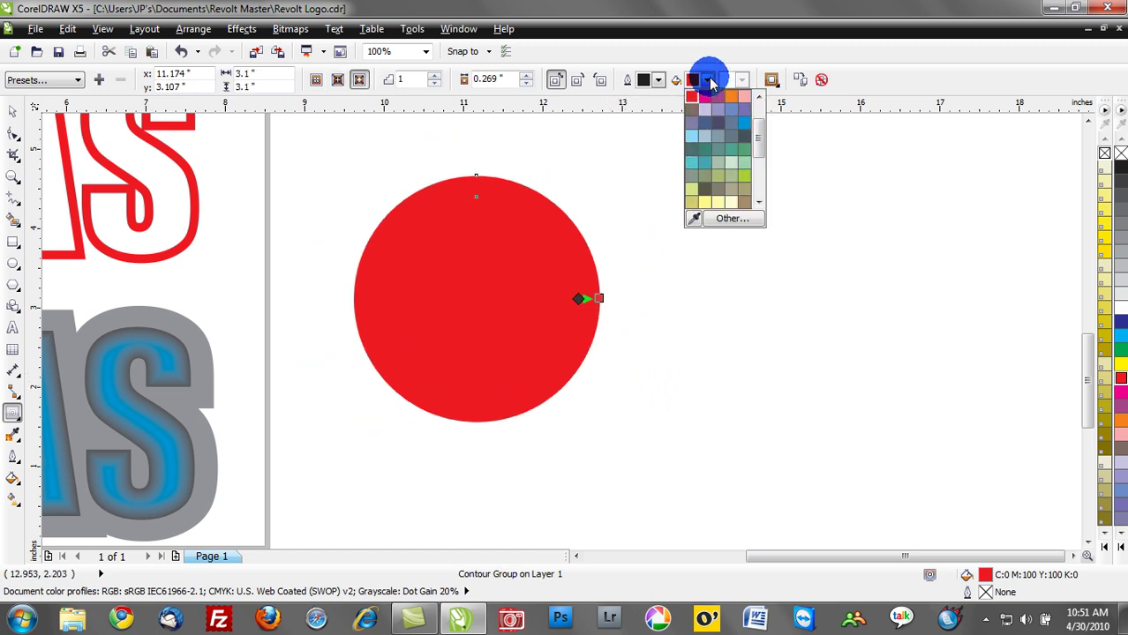
click(695, 132)
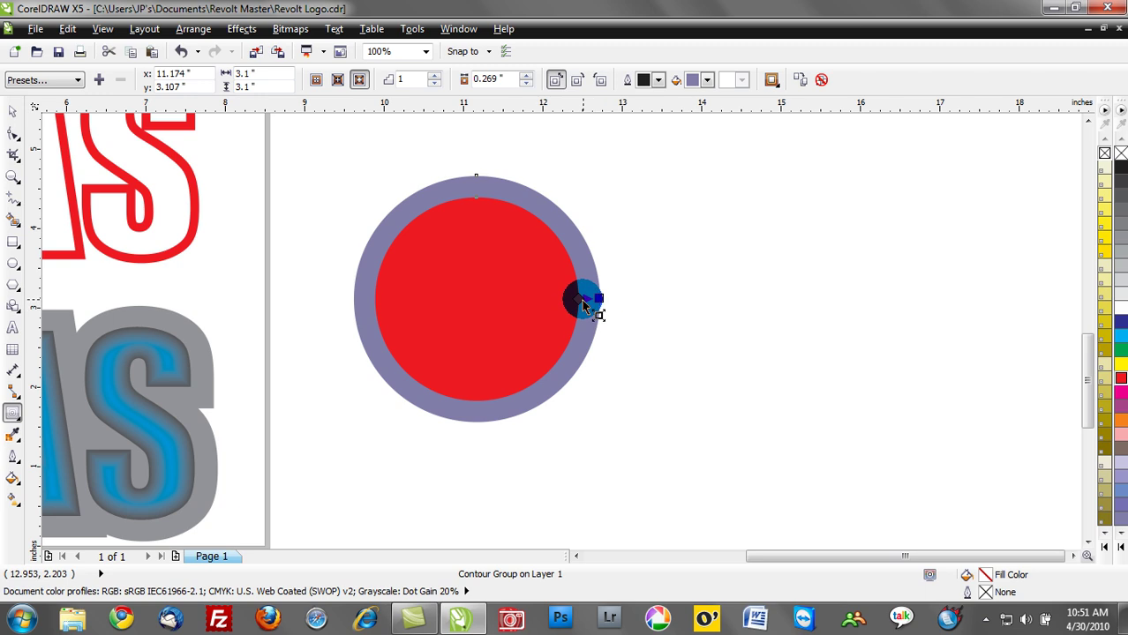
drag(600, 300, 725, 302)
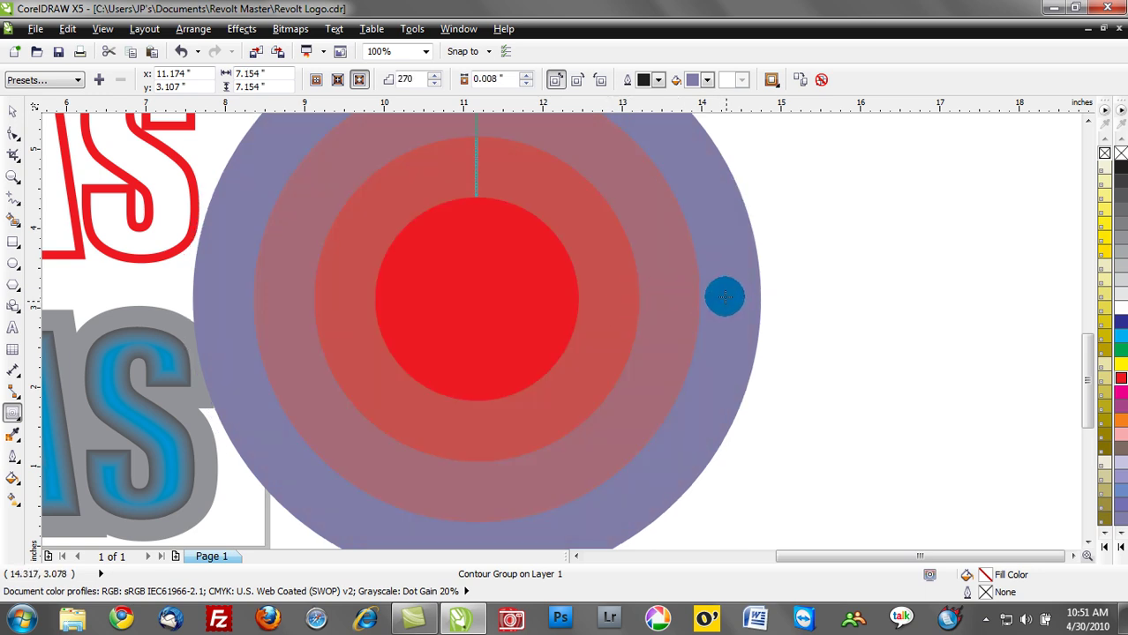
scroll(573, 312, down, 2)
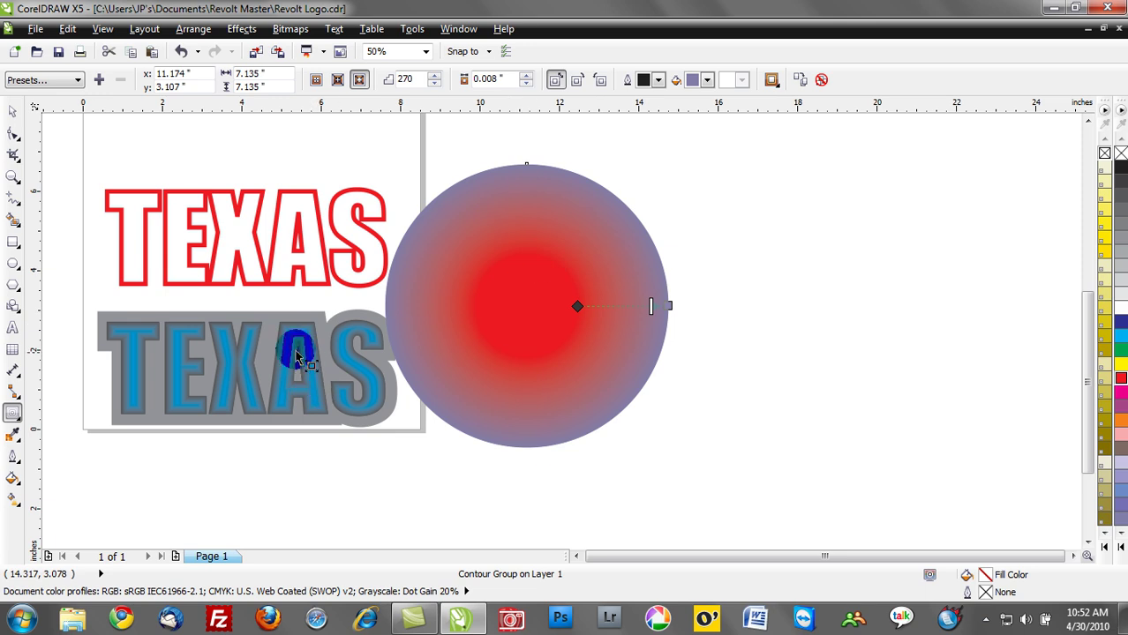
click(99, 30)
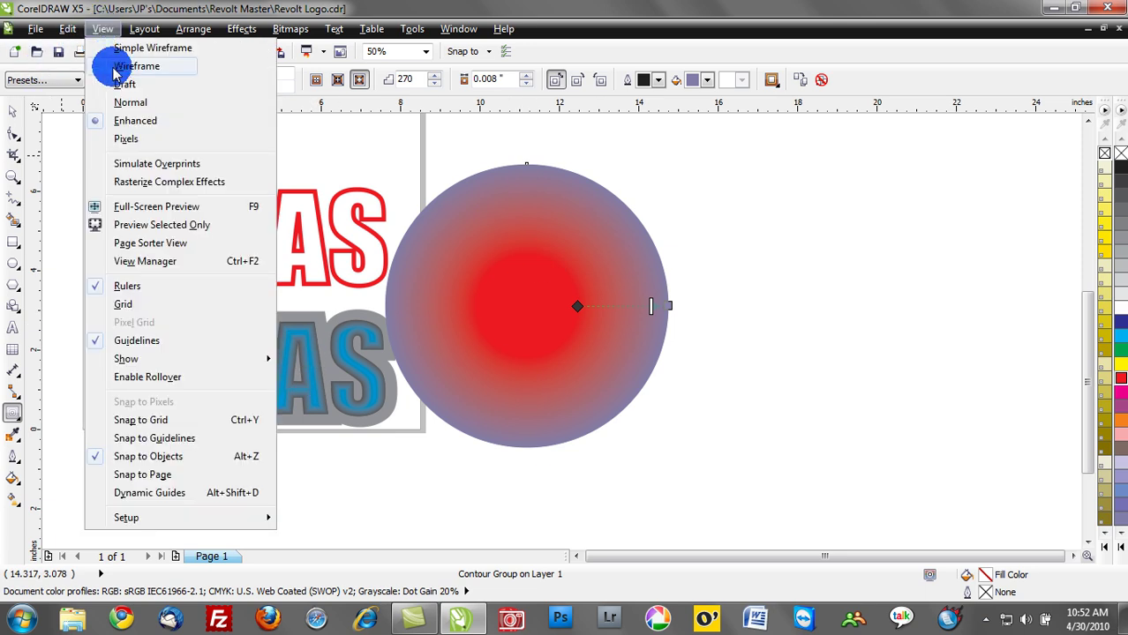
click(115, 62)
scroll(534, 237, up, 4)
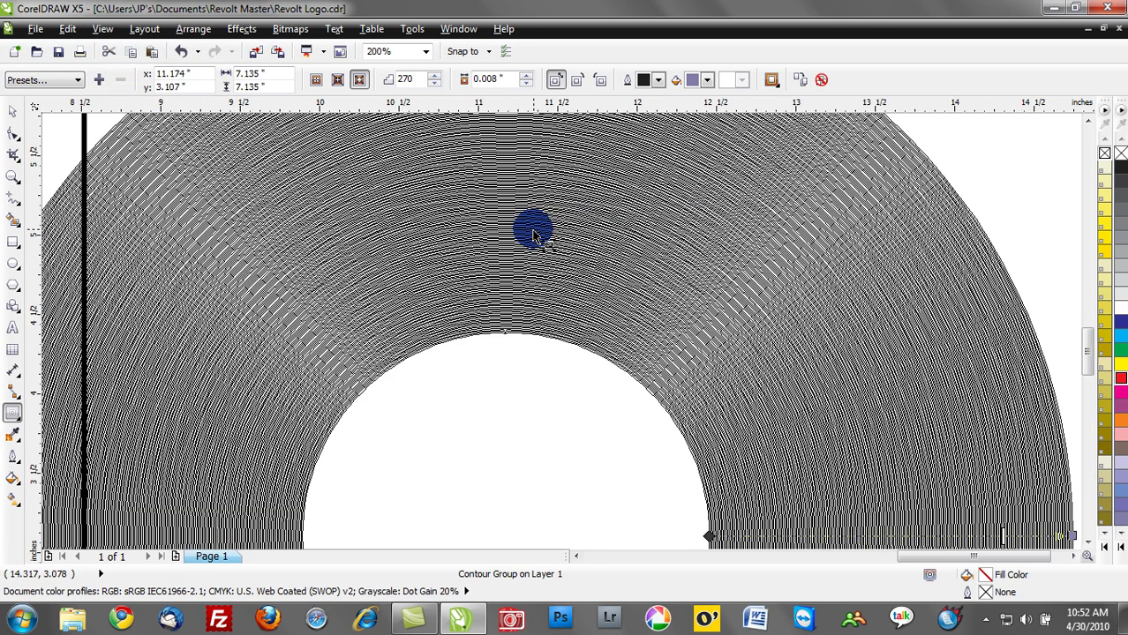
scroll(534, 236, down, 2)
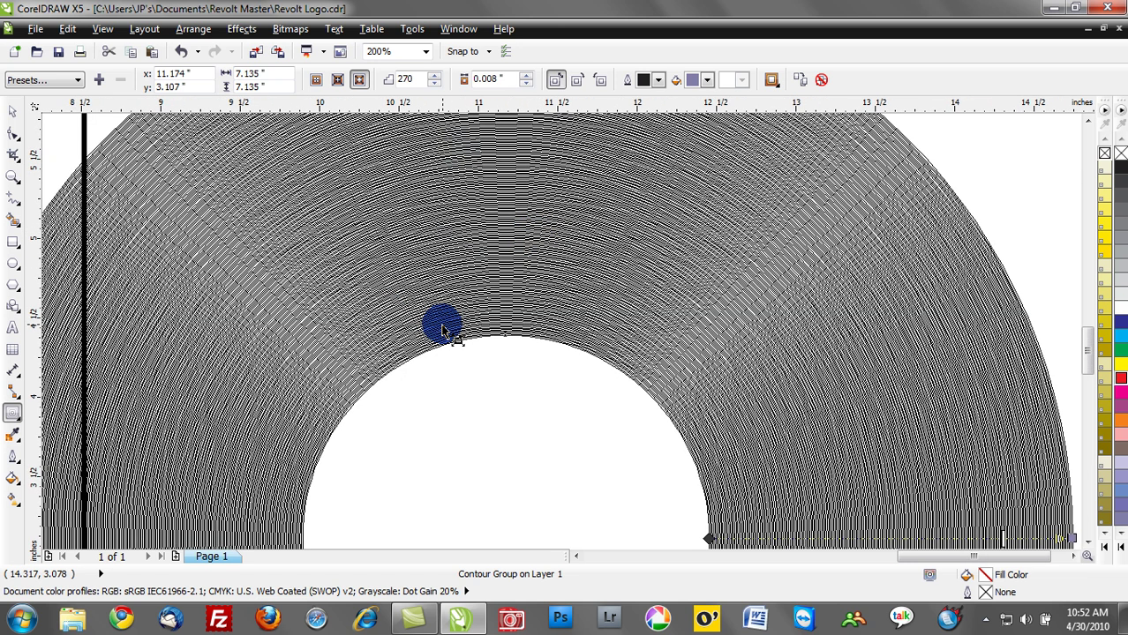
scroll(452, 326, down, 1)
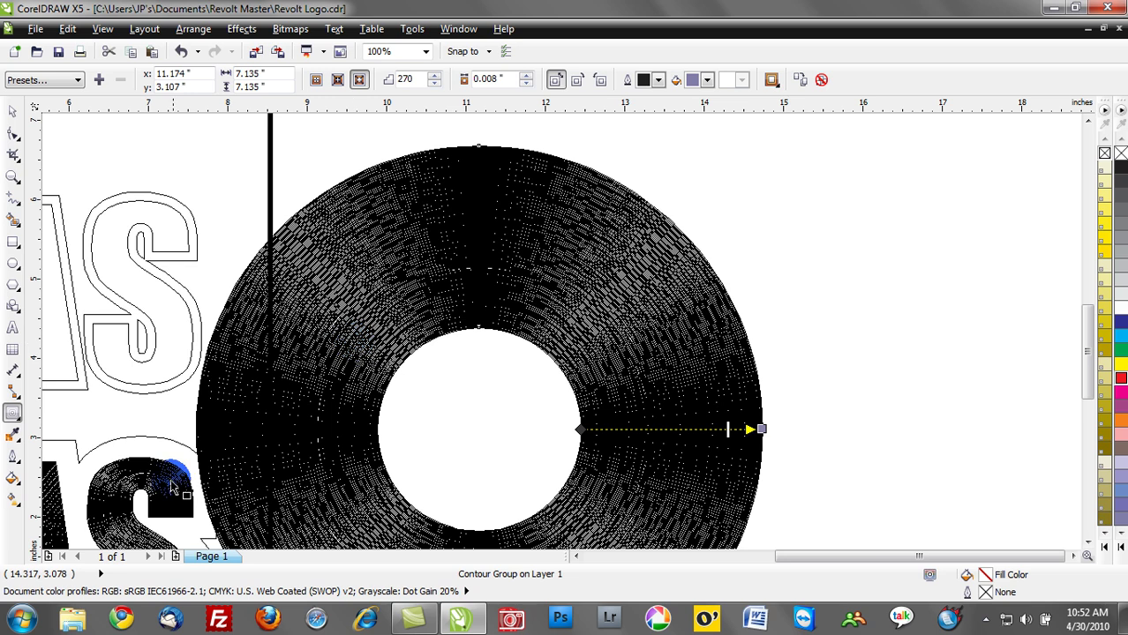
scroll(132, 512, up, 2)
scroll(259, 472, up, 1)
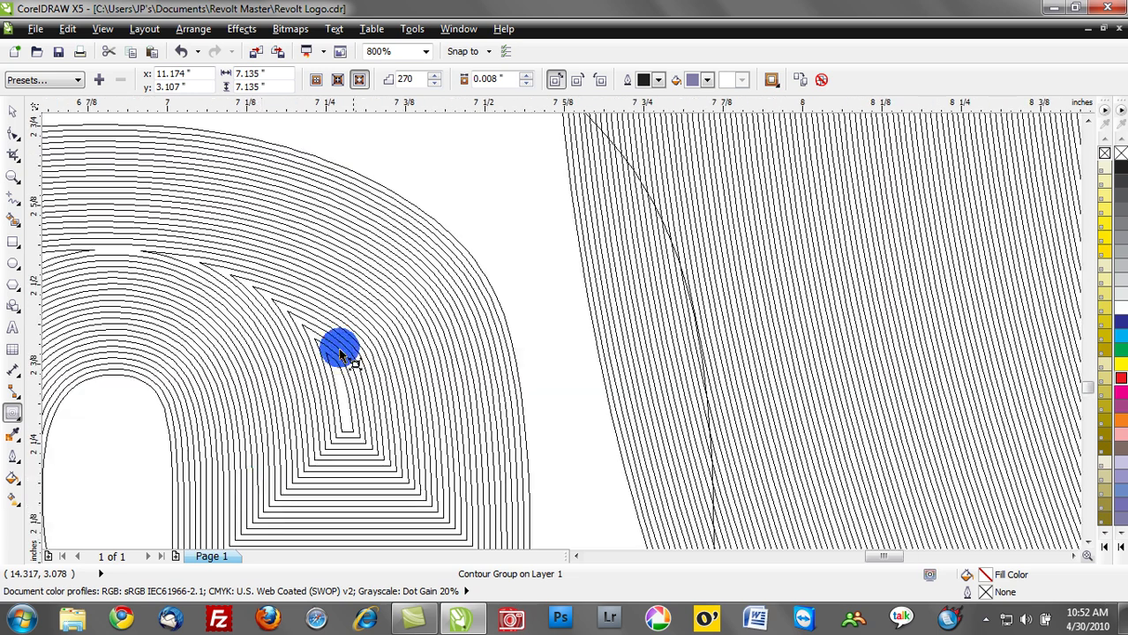
click(102, 29)
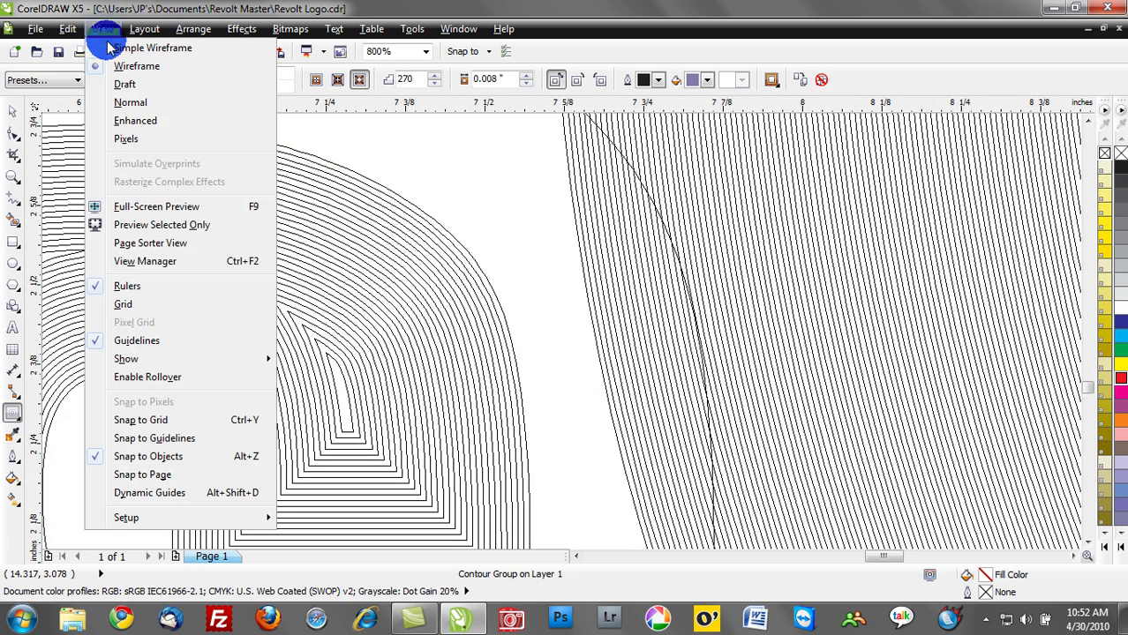
click(126, 119)
scroll(286, 328, down, 4)
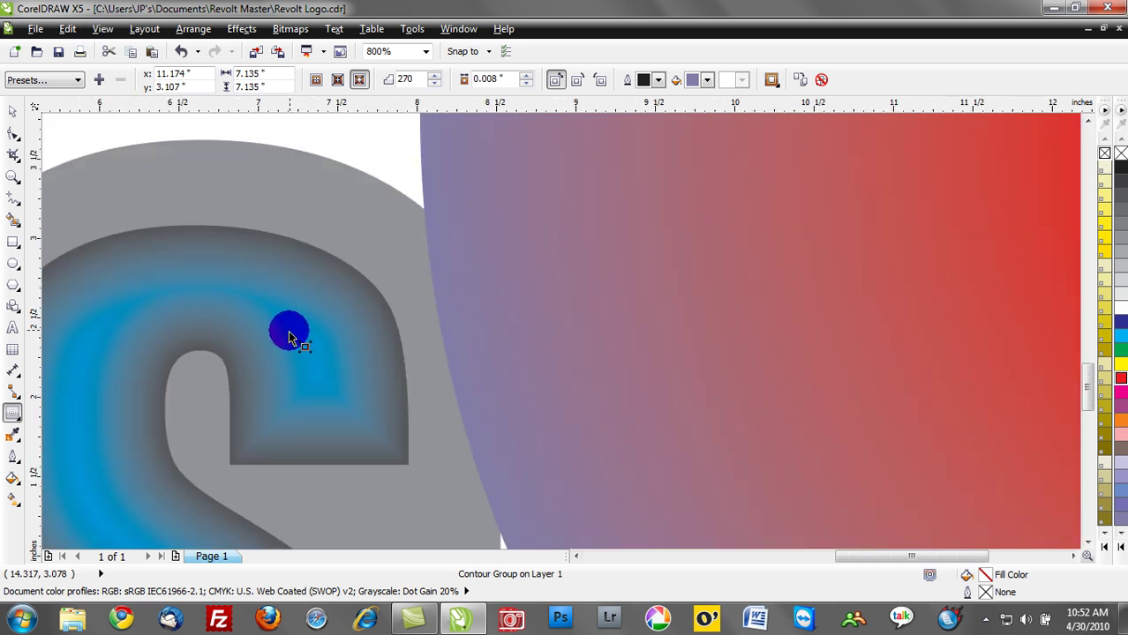